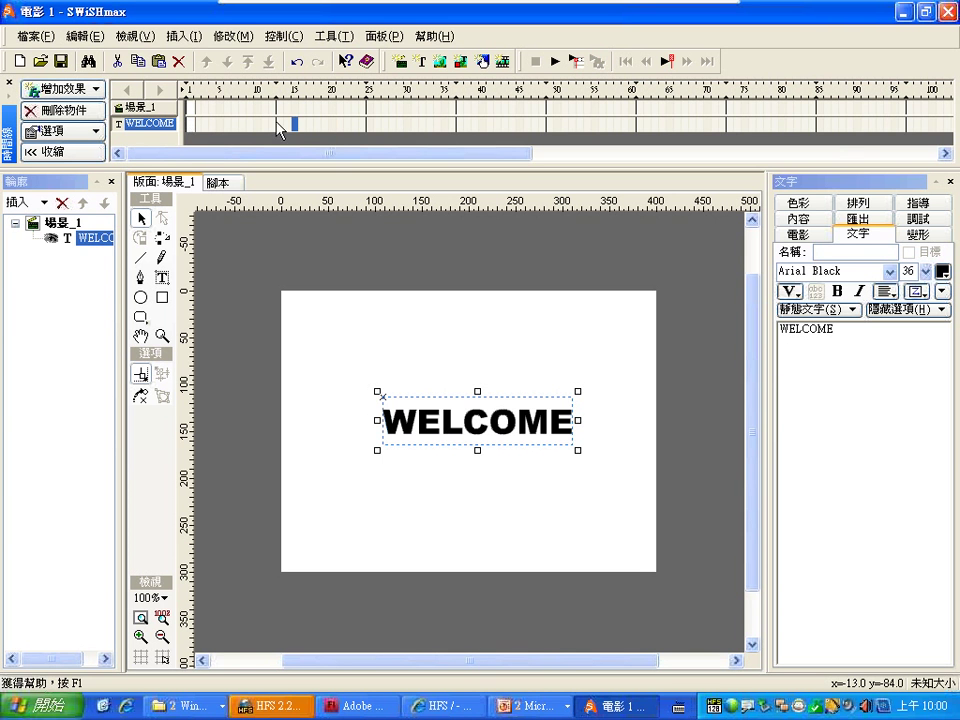
# - Examine the four groups of effects that can be added to the WELCOME text, from 放置 down to 核心效果
pyautogui.click(62, 90)
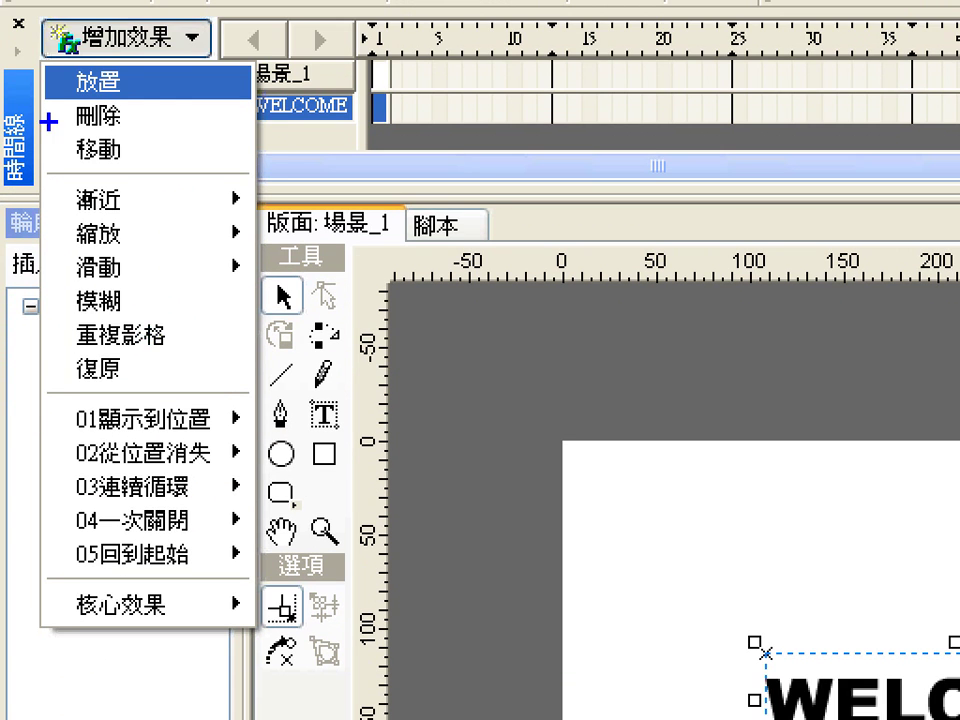
pyautogui.moveTo(44, 267)
pyautogui.mouseDown()
pyautogui.moveTo(52, 282)
pyautogui.moveTo(46, 484)
pyautogui.mouseUp()
pyautogui.moveTo(43, 590)
pyautogui.mouseDown()
pyautogui.moveTo(62, 612)
pyautogui.moveTo(48, 632)
pyautogui.mouseUp()
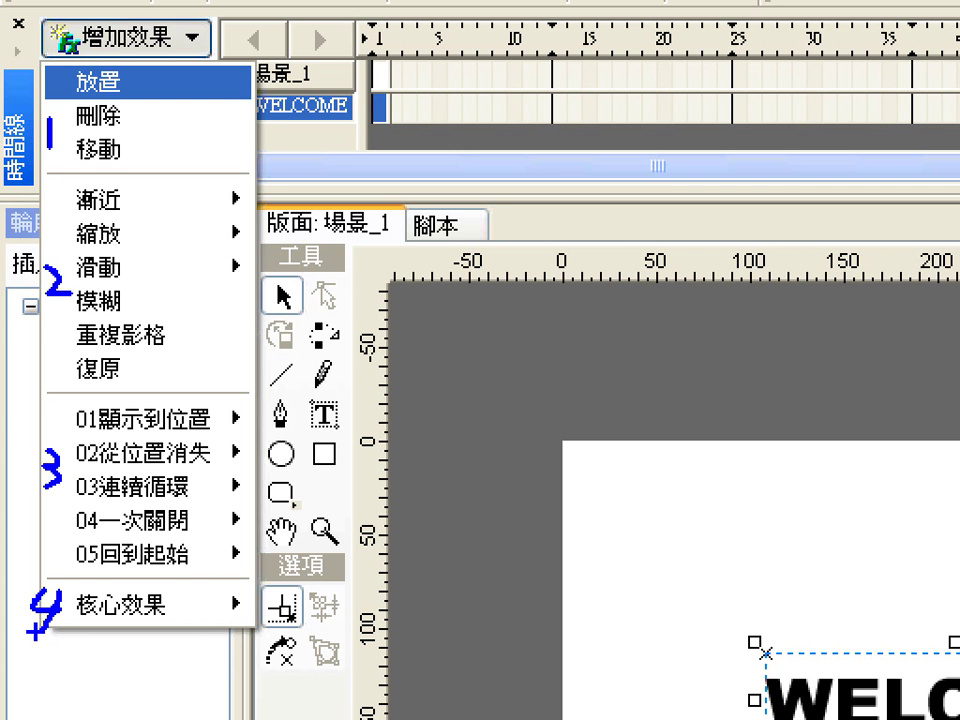
pyautogui.moveTo(176, 72); pyautogui.dragTo(176, 168)
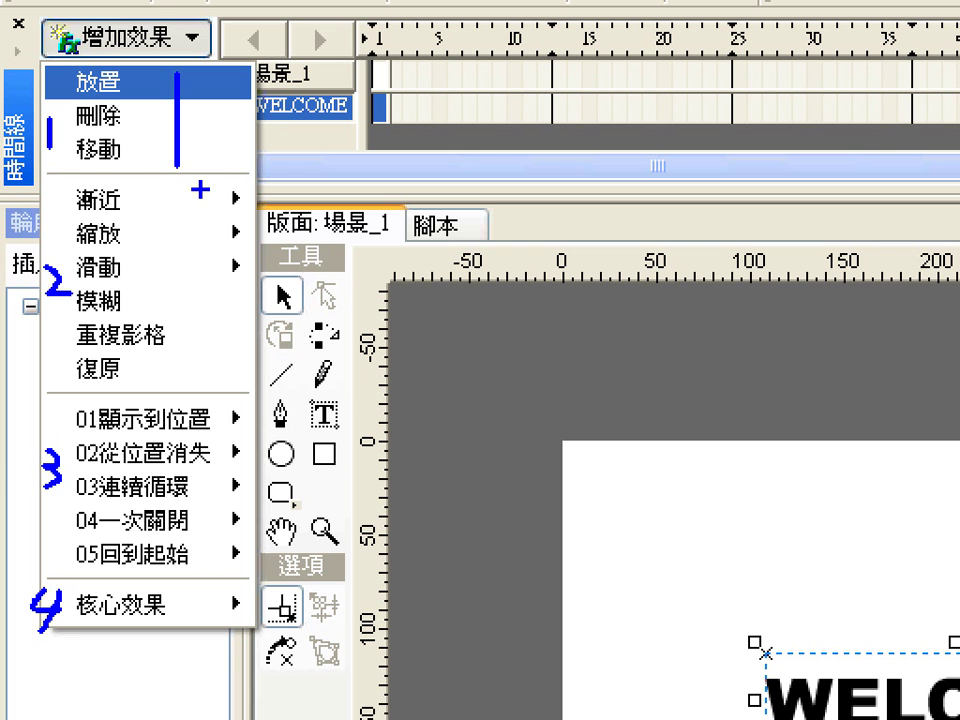
pyautogui.moveTo(222, 180); pyautogui.dragTo(220, 378)
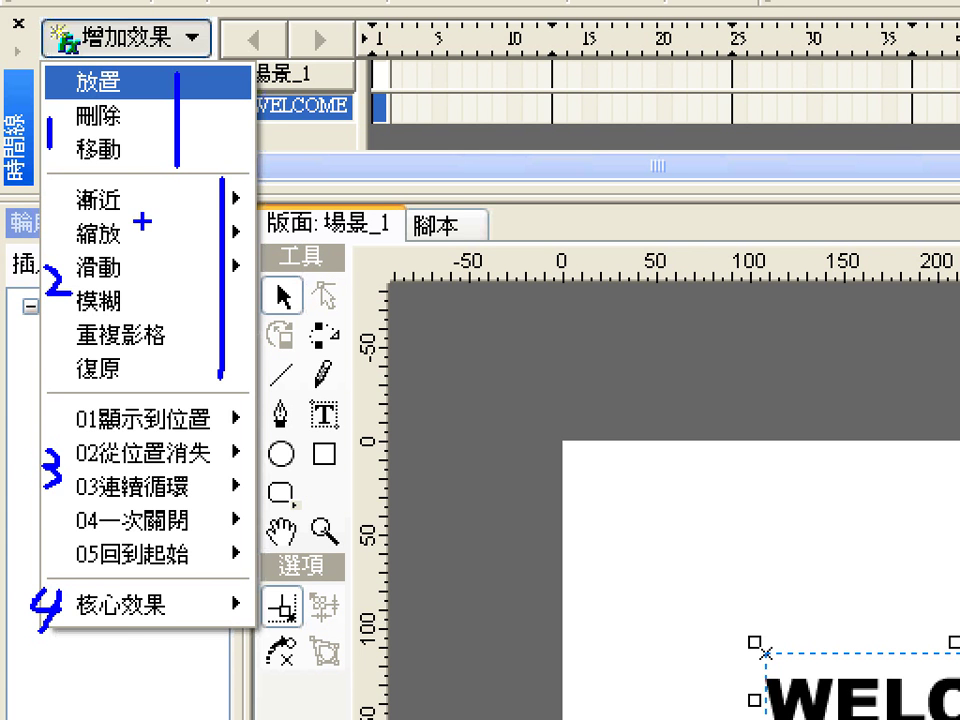
pyautogui.moveTo(160, 189); pyautogui.dragTo(200, 180)
pyautogui.moveTo(157, 226); pyautogui.dragTo(192, 224)
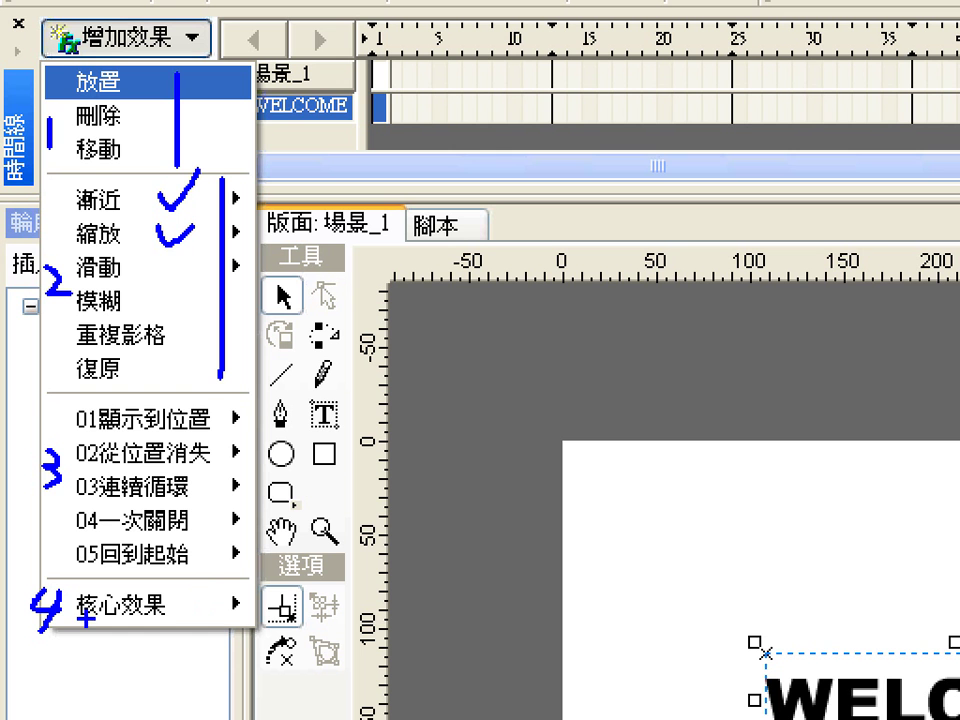
pyautogui.moveTo(70, 622); pyautogui.dragTo(180, 619)
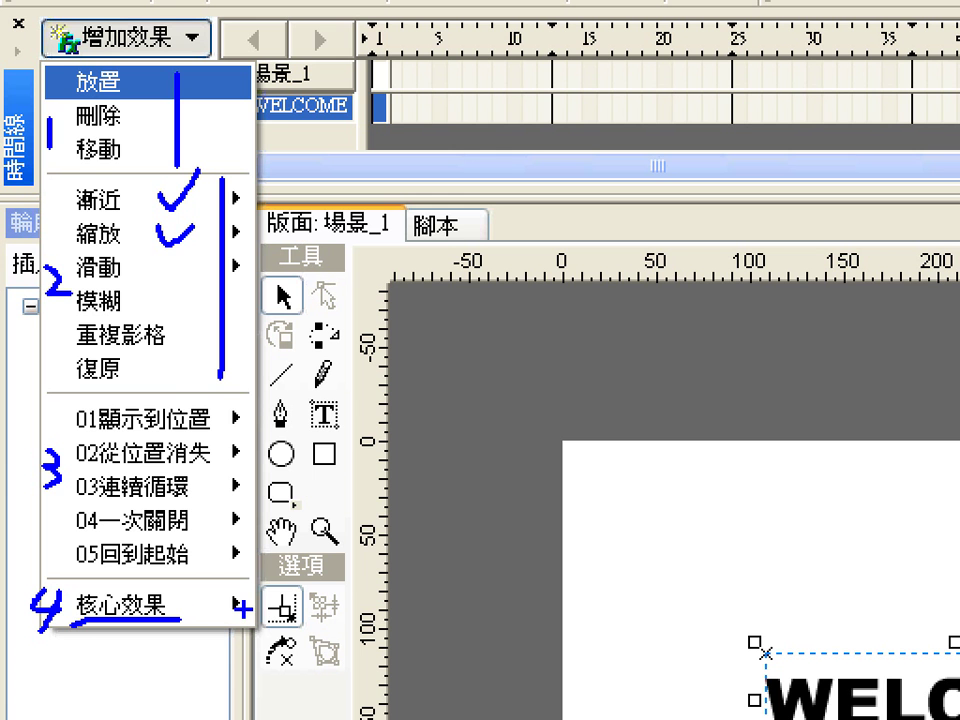
pyautogui.moveTo(200, 622)
pyautogui.mouseDown()
pyautogui.moveTo(250, 630)
pyautogui.moveTo(373, 557)
pyautogui.moveTo(338, 488)
pyautogui.mouseUp()
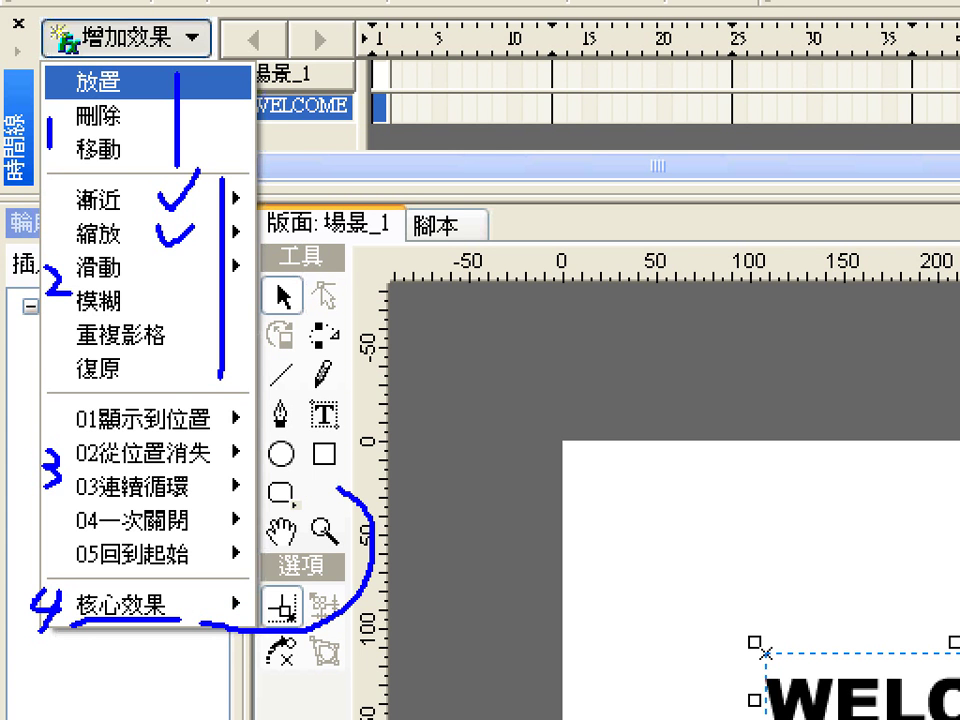
pyautogui.moveTo(289, 451)
pyautogui.mouseDown()
pyautogui.moveTo(265, 478)
pyautogui.moveTo(294, 503)
pyautogui.mouseUp()
pyautogui.moveTo(220, 401)
pyautogui.mouseDown()
pyautogui.moveTo(212, 566)
pyautogui.moveTo(228, 556)
pyautogui.mouseUp()
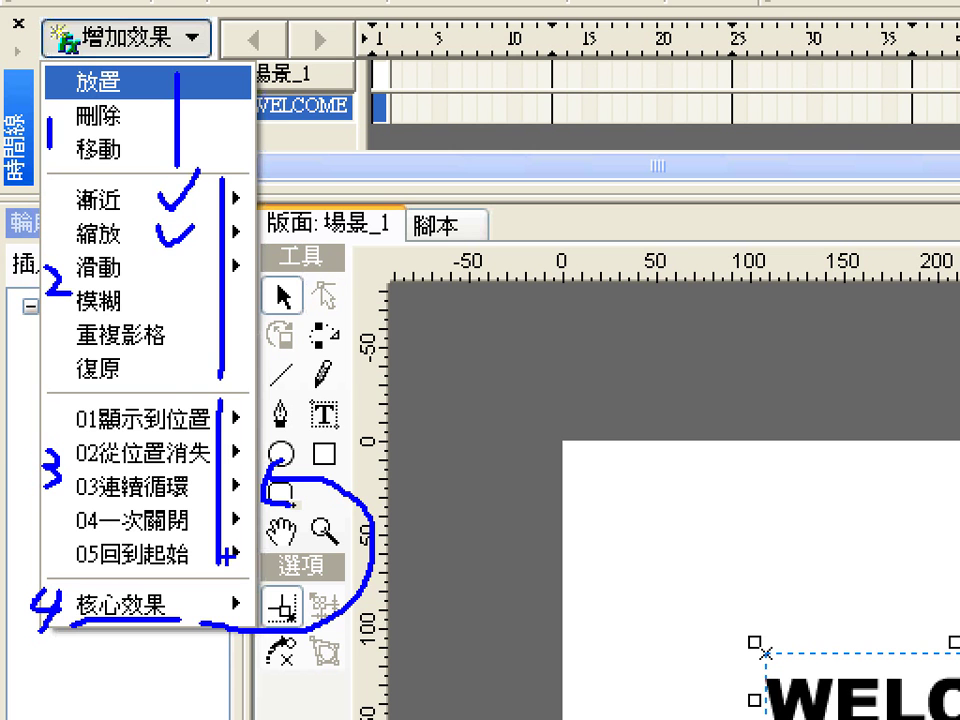
pyautogui.moveTo(230, 550); pyautogui.dragTo(246, 550)
pyautogui.press('e')
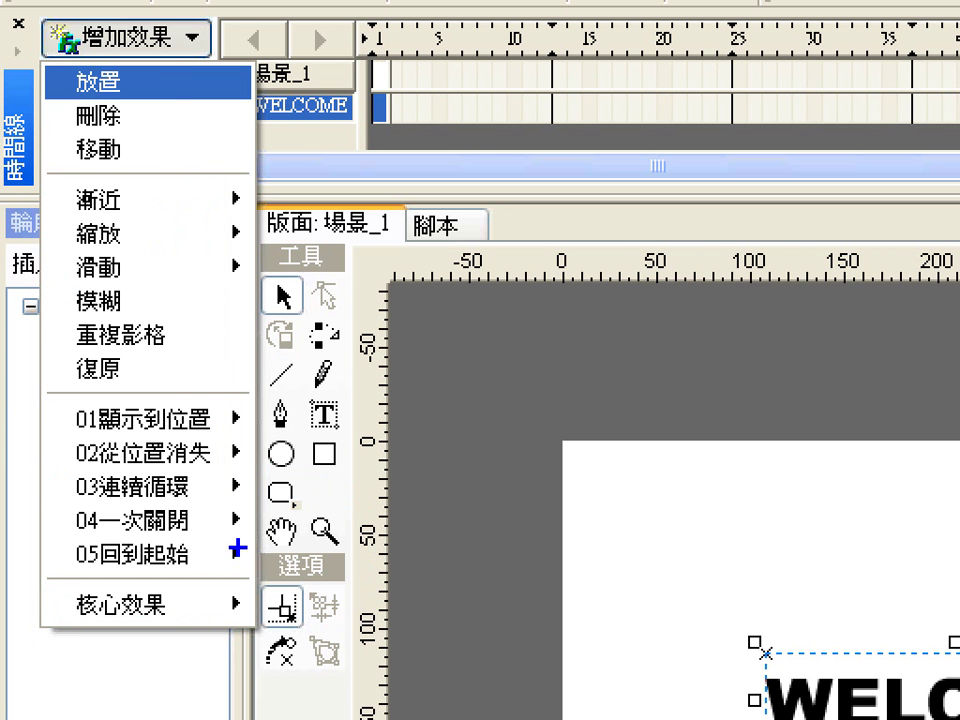
# - Examine the numbered effect categories, from 01顯示到位置 and 02從位置消失 to 03連續循環, 04一次關閉 and 05回到起始
pyautogui.moveTo(63, 400); pyautogui.dragTo(60, 580)
pyautogui.moveTo(163, 387)
pyautogui.mouseDown()
pyautogui.moveTo(172, 398)
pyautogui.moveTo(233, 351)
pyautogui.mouseUp()
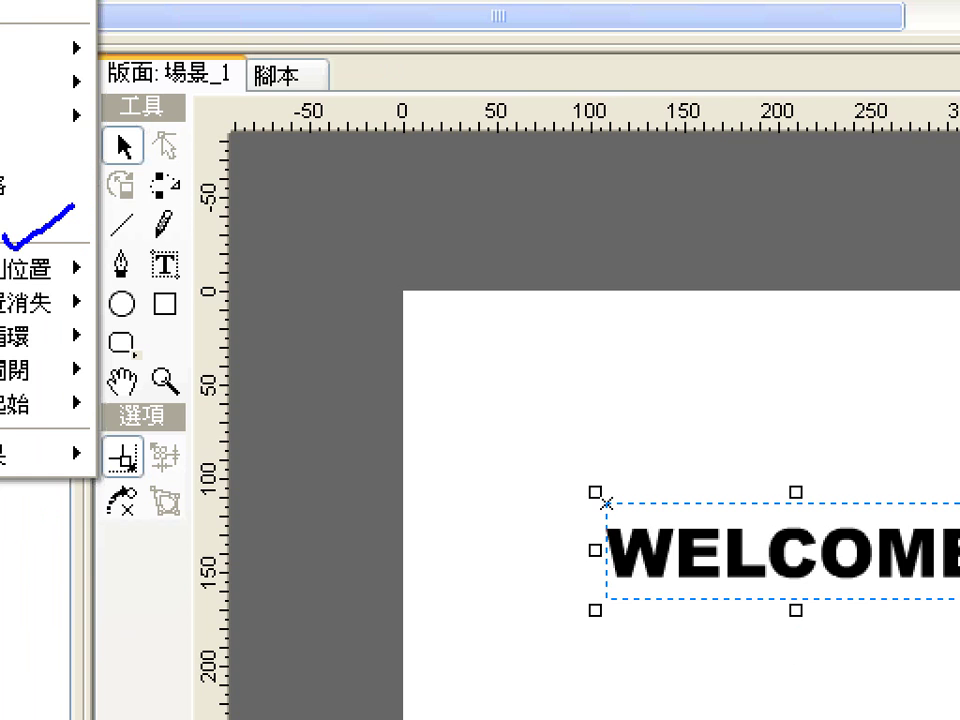
pyautogui.moveTo(673, 353)
pyautogui.mouseDown()
pyautogui.moveTo(683, 463)
pyautogui.moveTo(665, 461)
pyautogui.moveTo(683, 477)
pyautogui.moveTo(710, 440)
pyautogui.mouseUp()
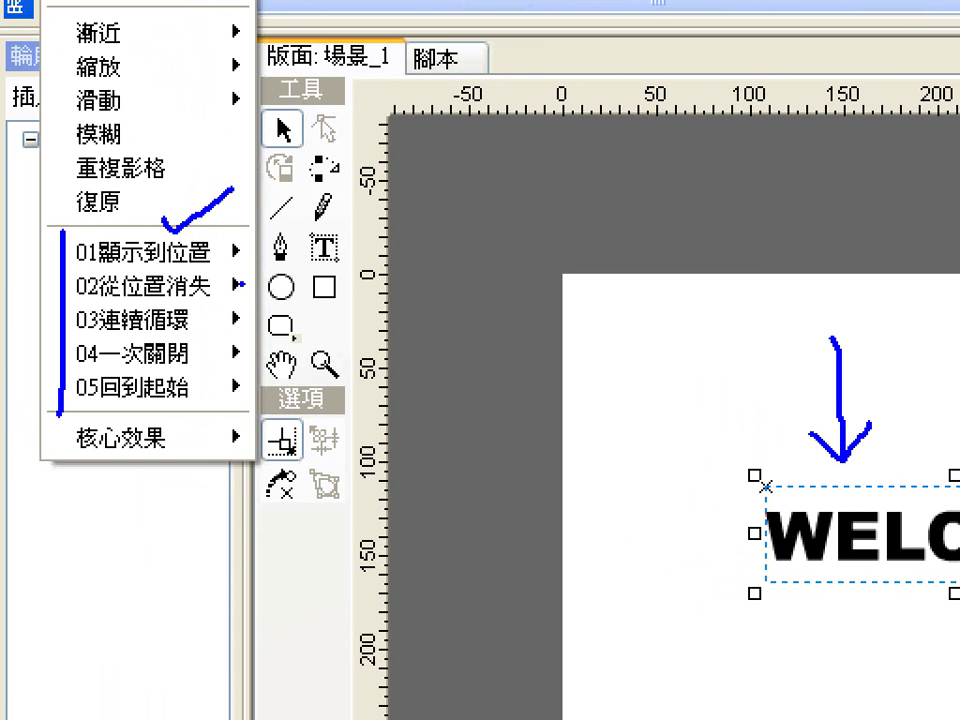
pyautogui.moveTo(240, 285); pyautogui.dragTo(286, 255)
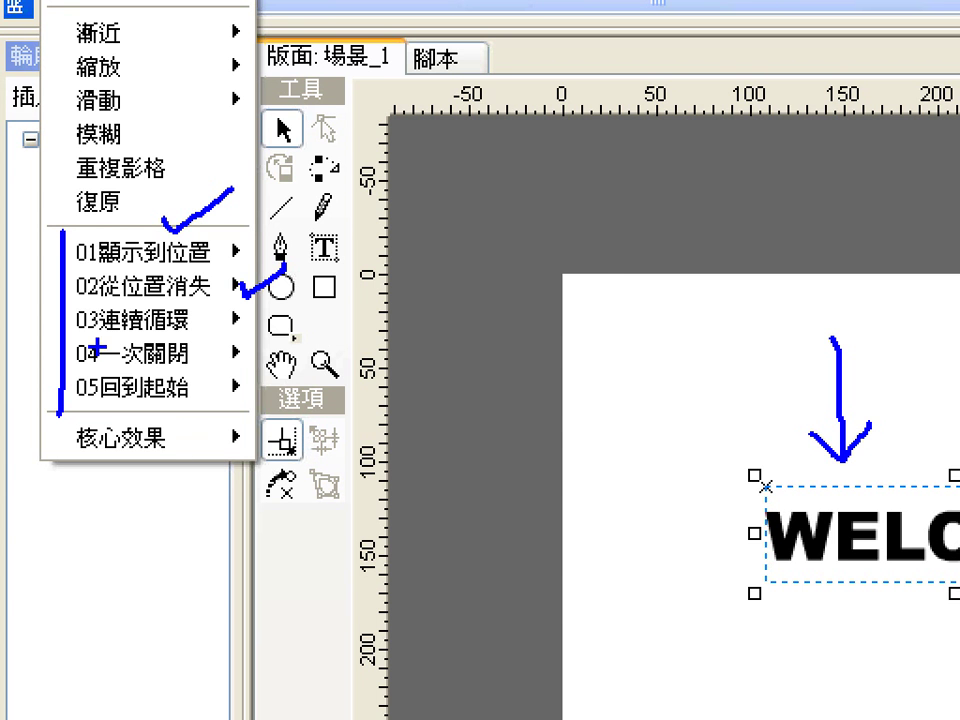
pyautogui.moveTo(88, 343); pyautogui.dragTo(212, 351)
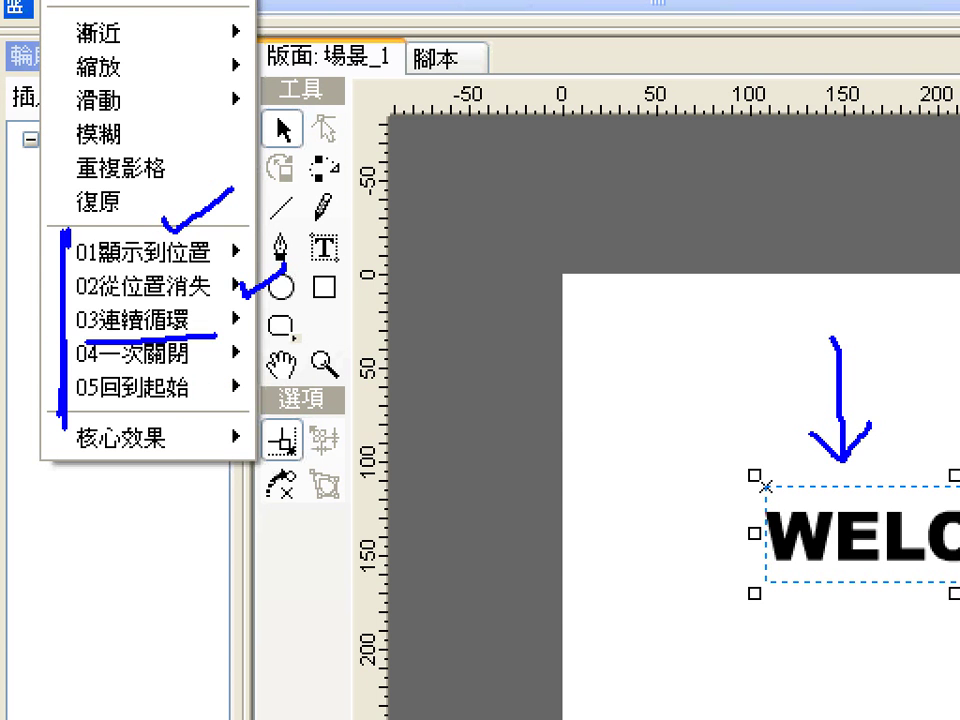
pyautogui.moveTo(65, 240); pyautogui.dragTo(76, 330)
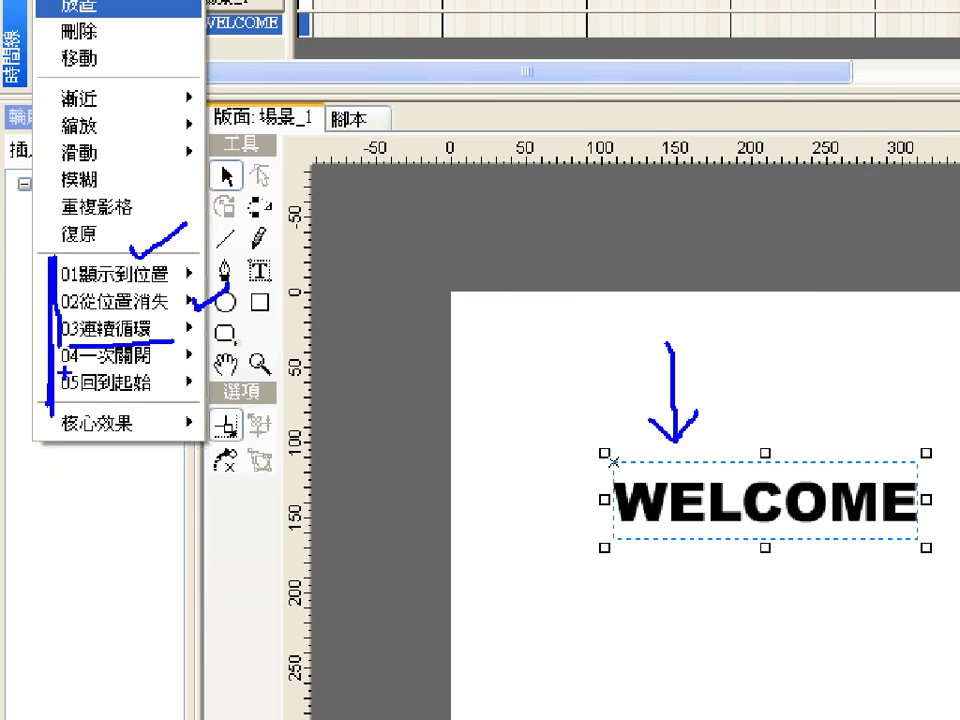
# - Try the 復原 effect on the WELCOME text at the start of its timeline row
pyautogui.click(79, 234)
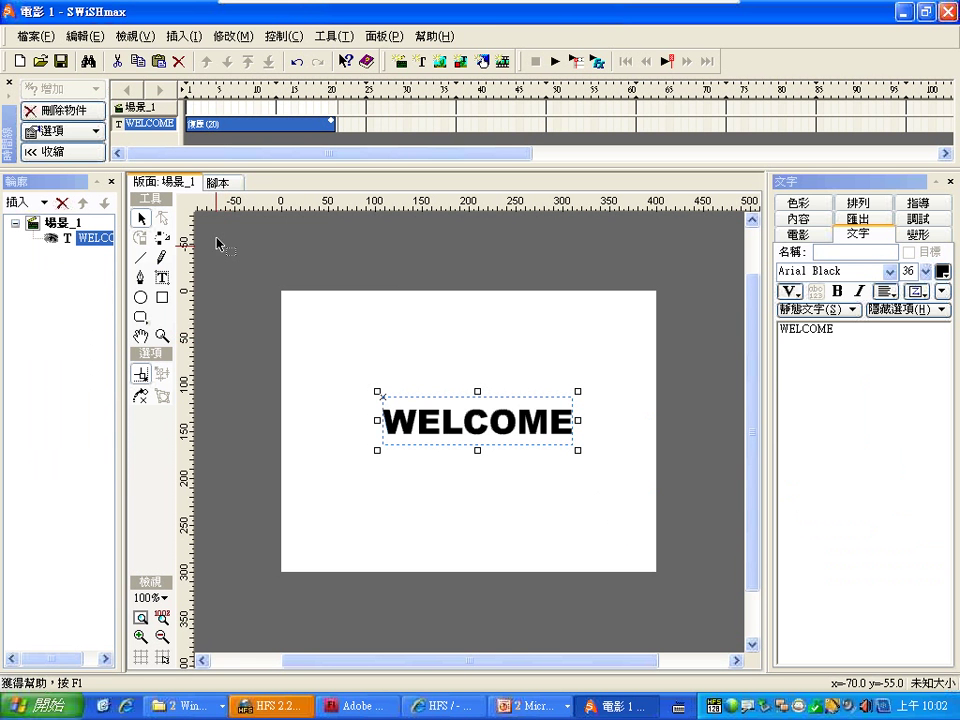
pyautogui.click(261, 133)
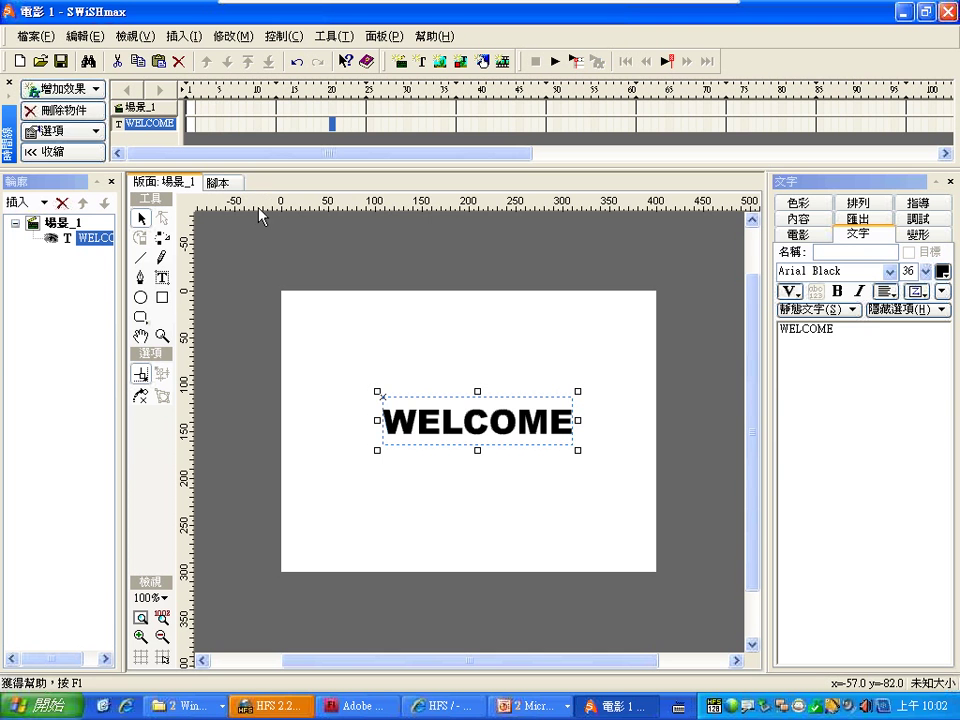
# - Add the 子彈 - 向外飛動 effect from 01顯示到位置 to WELCOME at frame 1 and preview the movie
pyautogui.click(77, 90)
pyautogui.moveTo(111, 280)
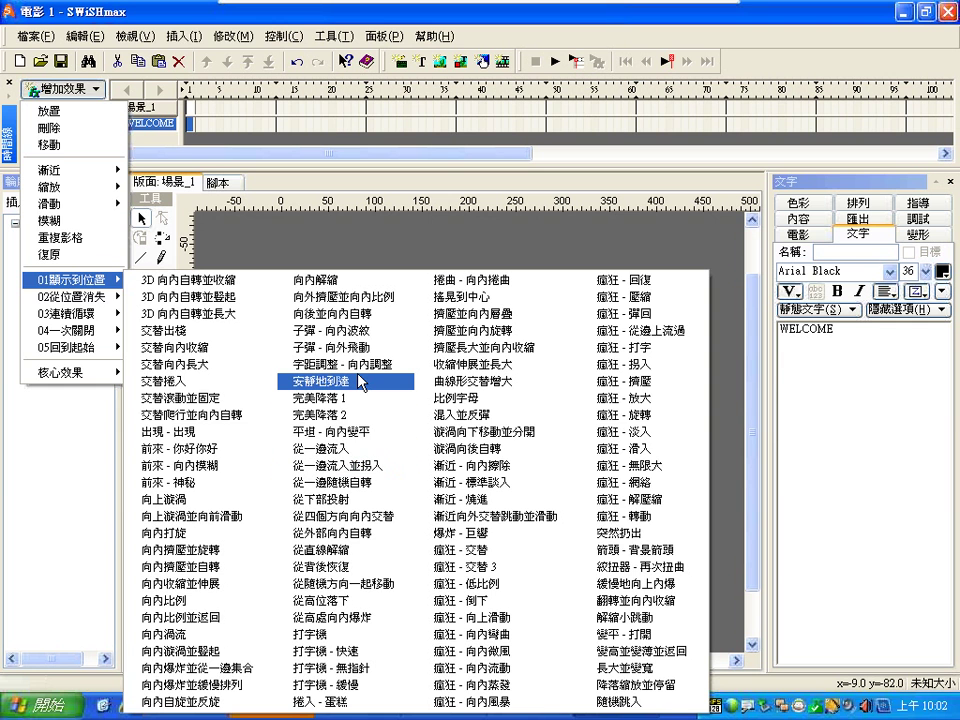
pyautogui.click(335, 347)
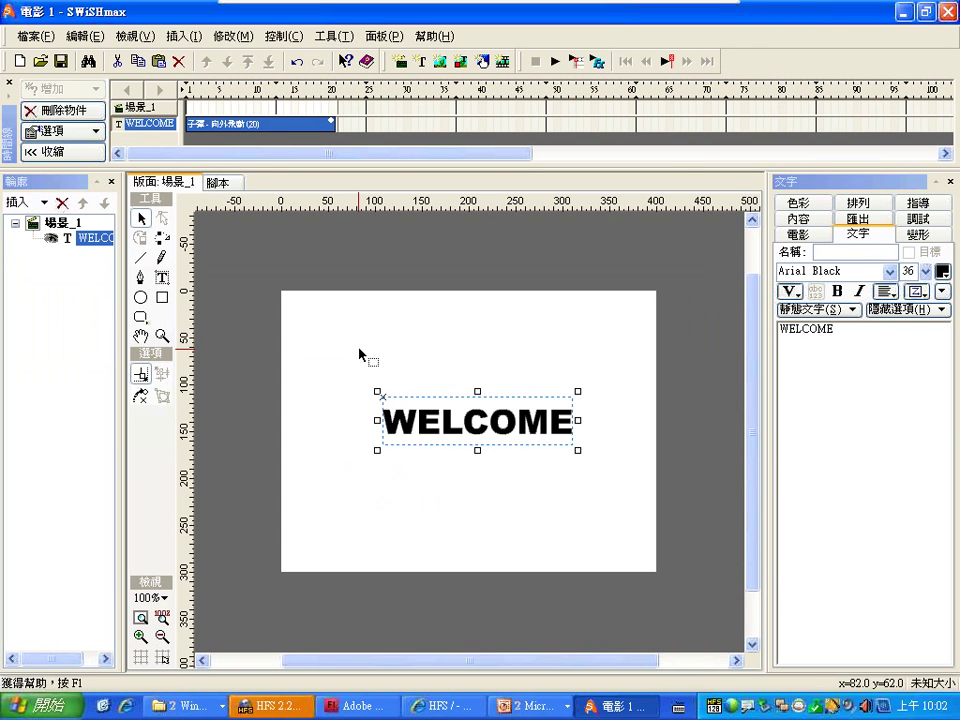
pyautogui.click(555, 63)
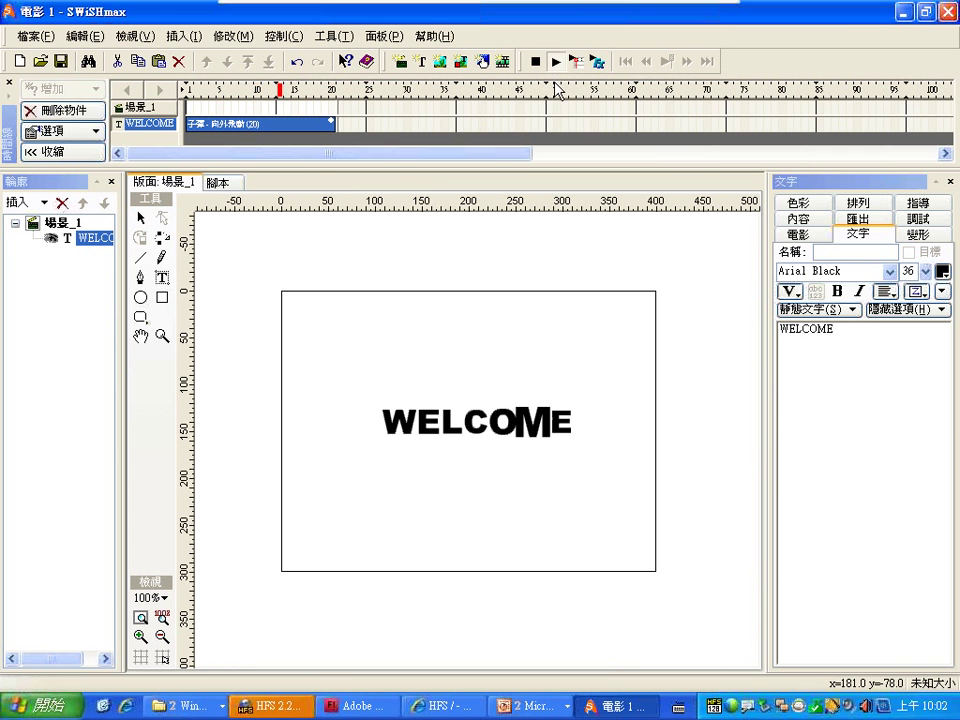
pyautogui.click(536, 62)
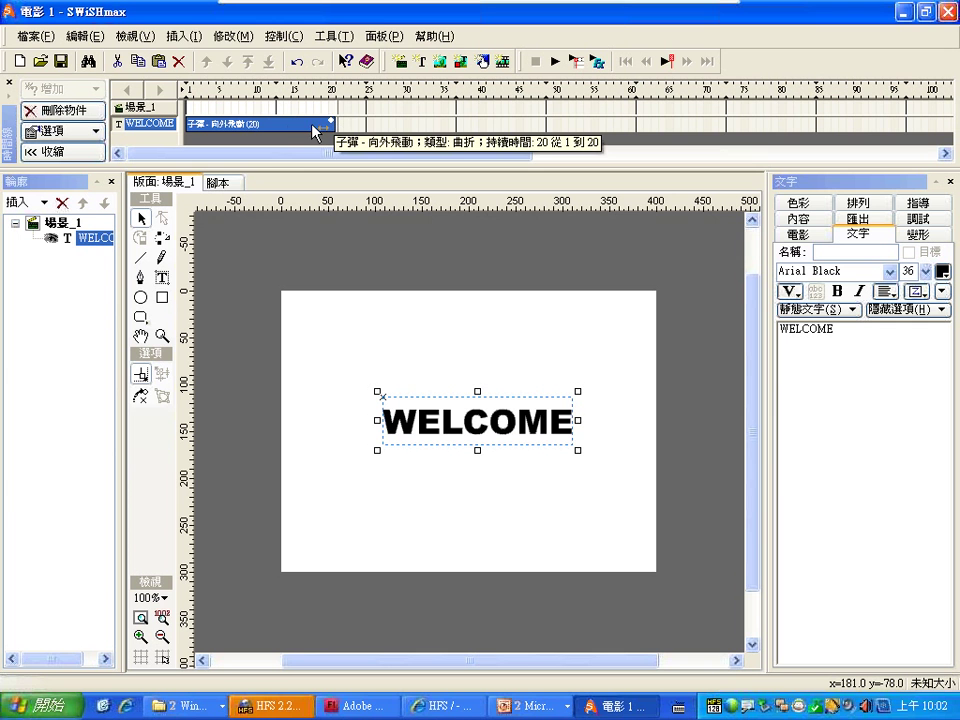
# - Move the 子彈 - 向外飛動 effect so it starts at frame 13 and preview the movie
pyautogui.moveTo(300, 131); pyautogui.dragTo(385, 122)
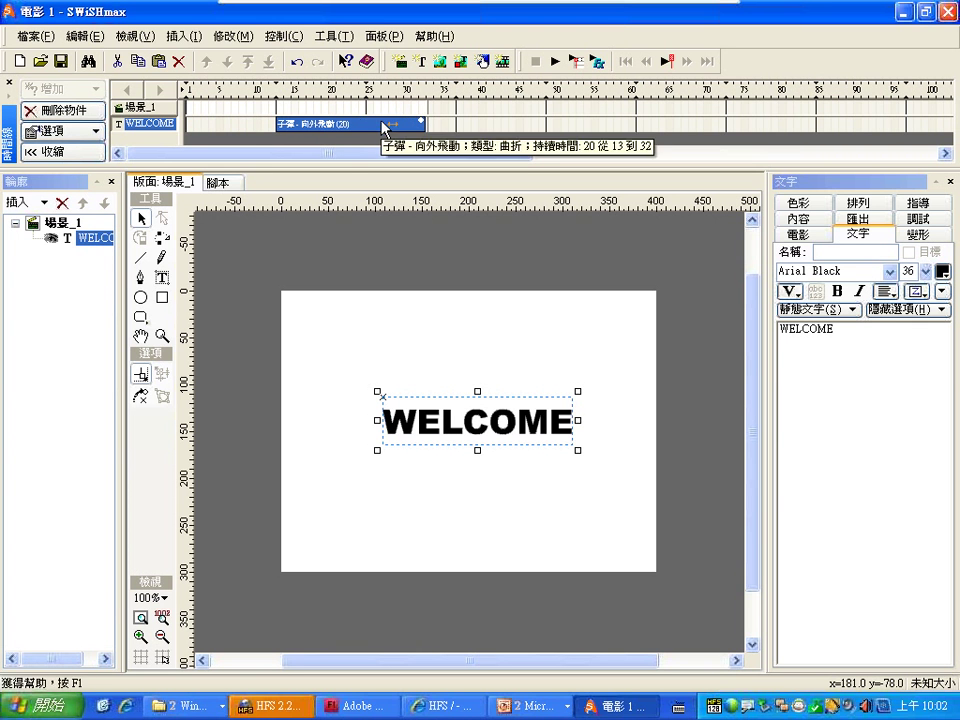
pyautogui.click(242, 124)
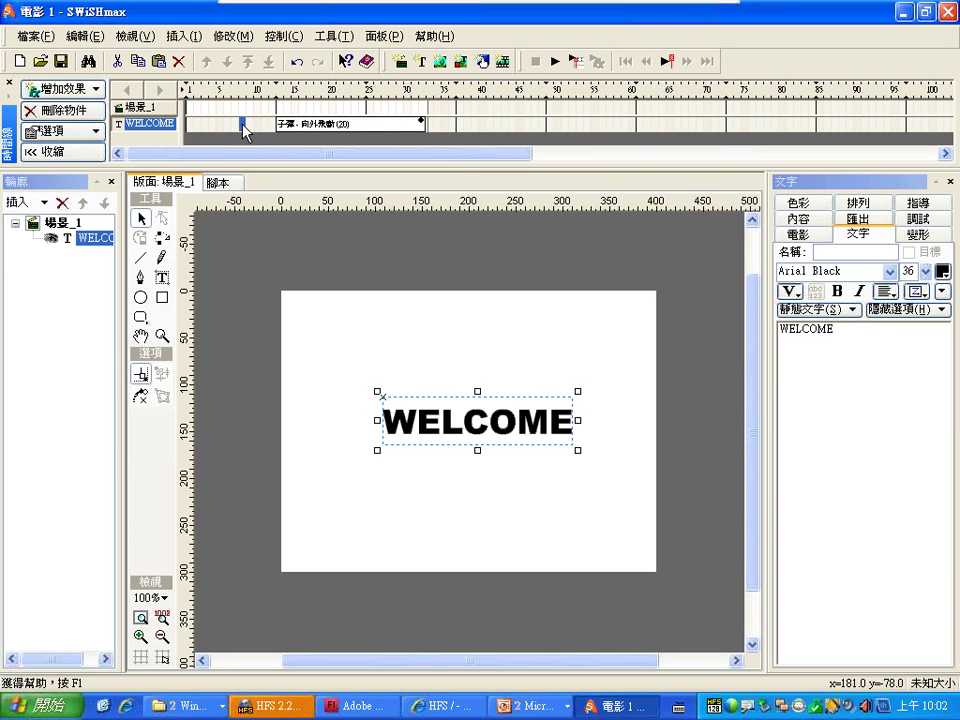
pyautogui.click(557, 64)
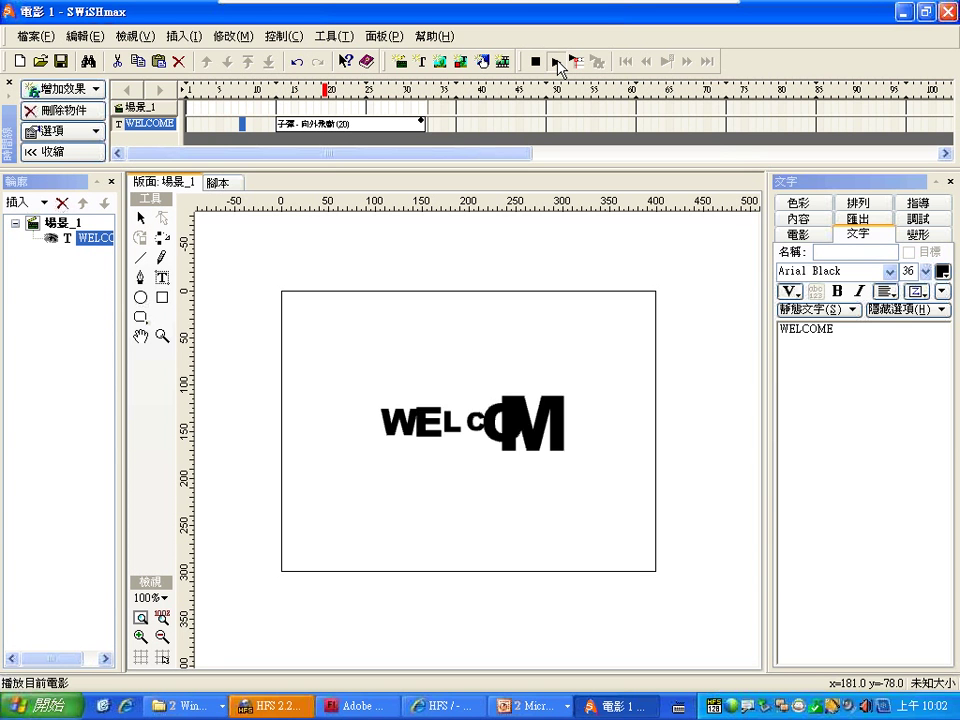
pyautogui.click(530, 63)
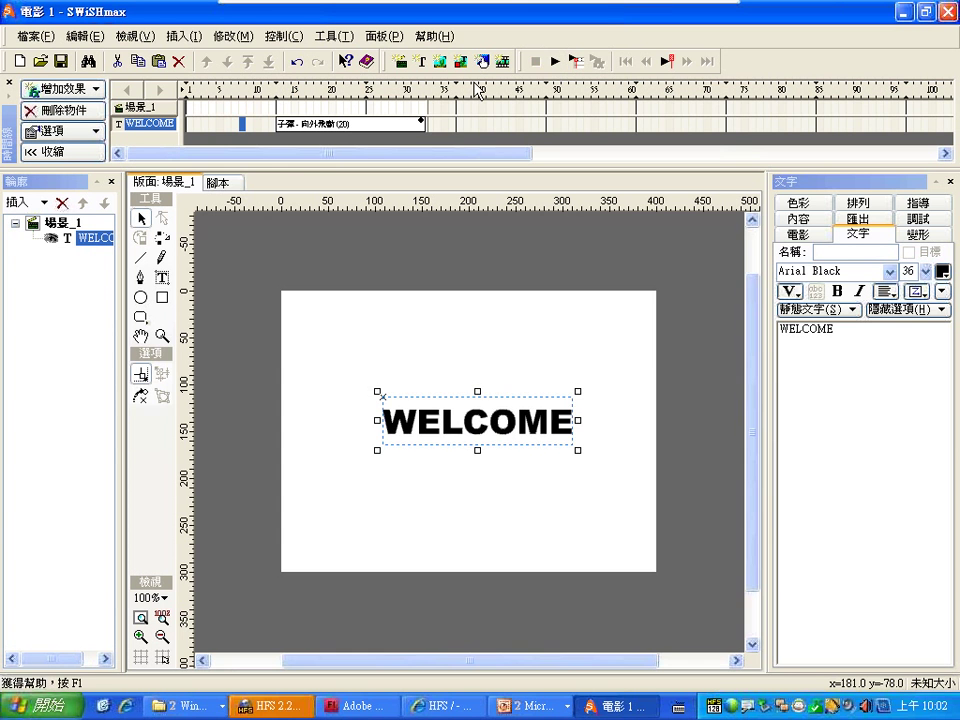
# - Shorten the 子彈 - 向外飛動 effect to 12 frames and preview the movie
pyautogui.moveTo(419, 130); pyautogui.dragTo(362, 125)
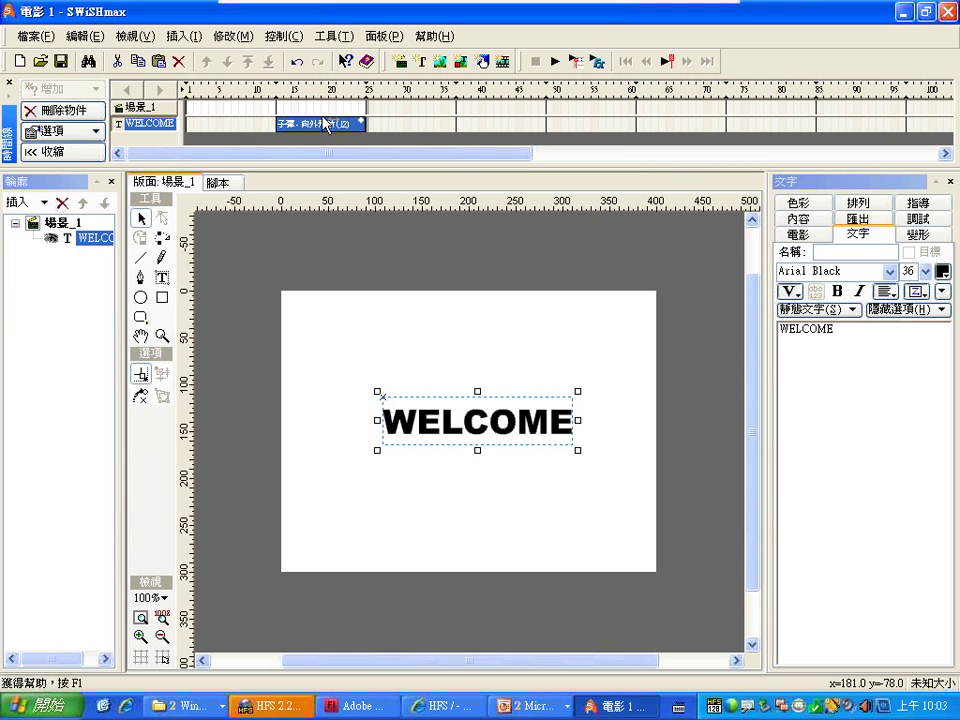
pyautogui.click(555, 62)
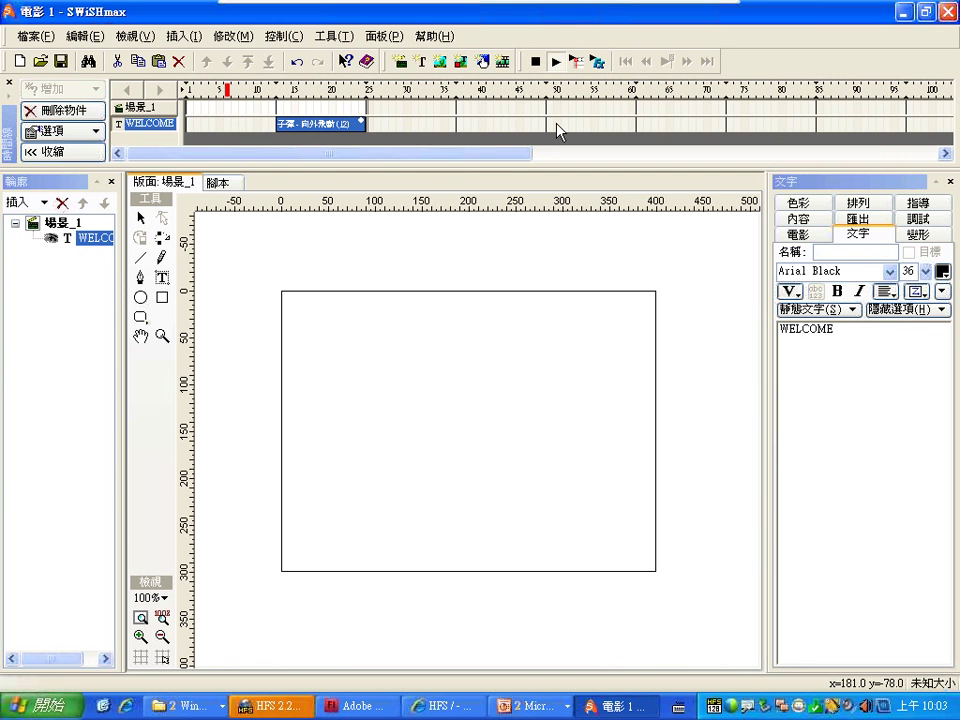
pyautogui.click(535, 63)
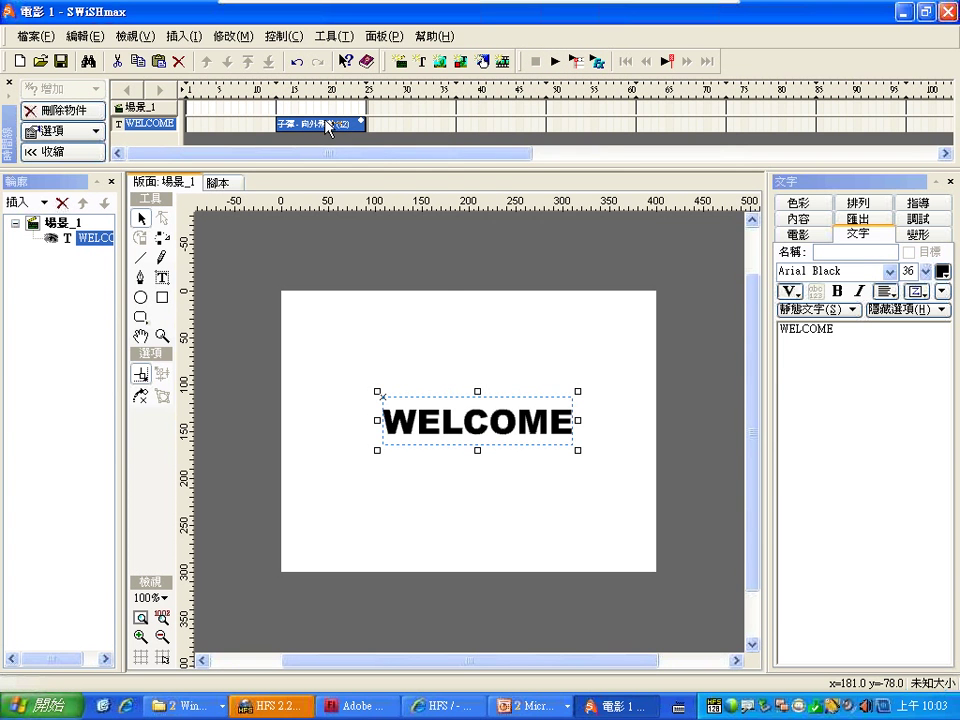
# - View the settings of the 子彈 - 向外飛動 effect and close them without changes
pyautogui.doubleClick(325, 127)
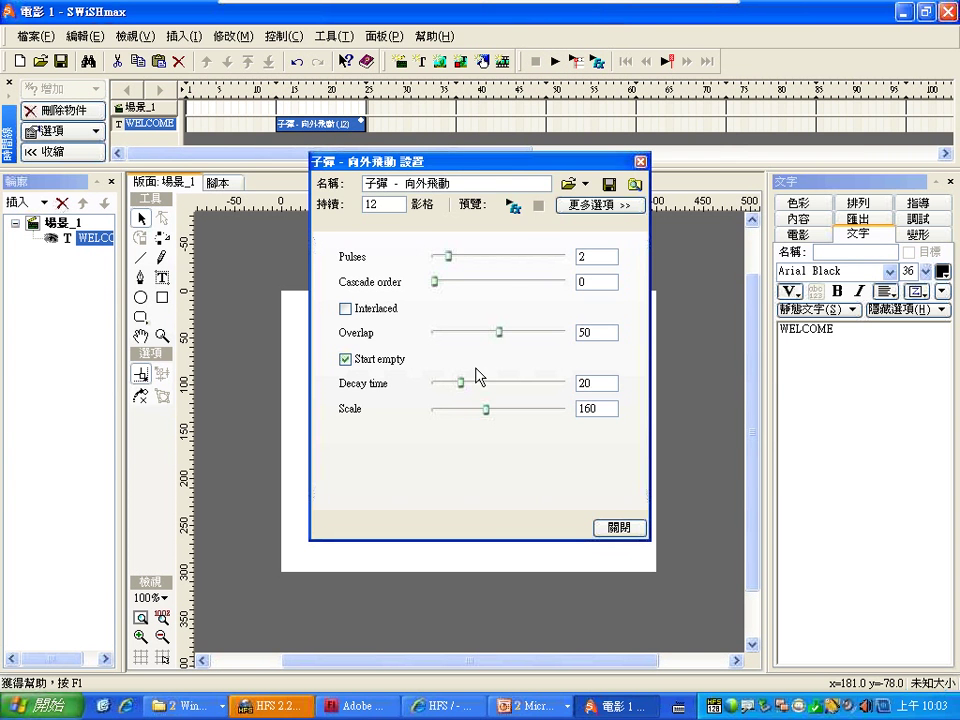
pyautogui.press('Escape')
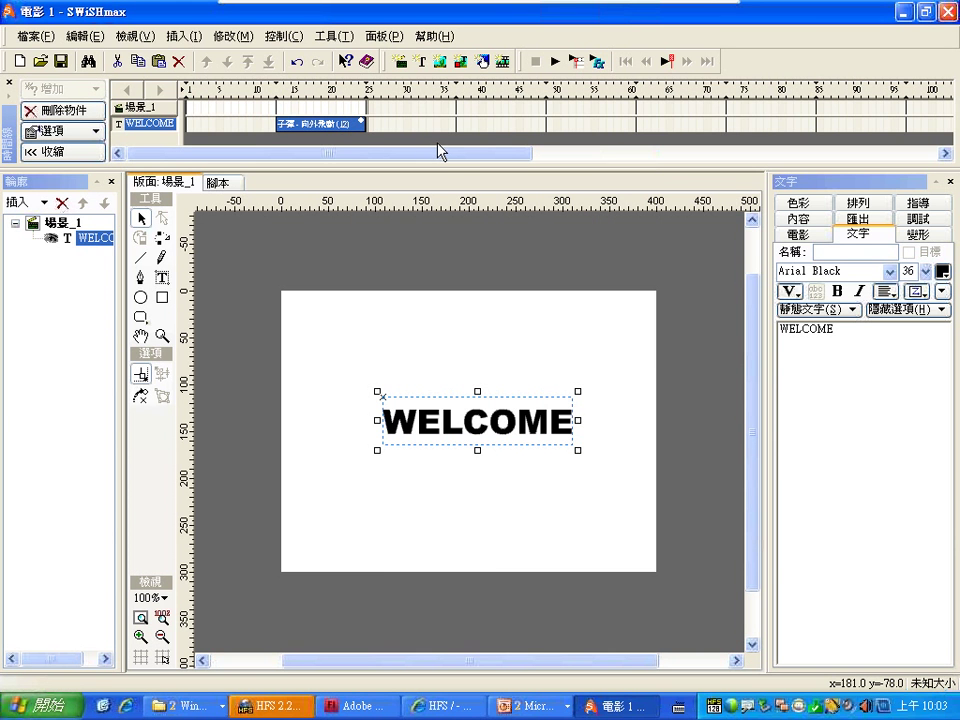
# - Move the 子彈 - 向外飛動 effect to start at frame 1 and preview the movie
pyautogui.moveTo(358, 124); pyautogui.dragTo(267, 128)
pyautogui.click(556, 63)
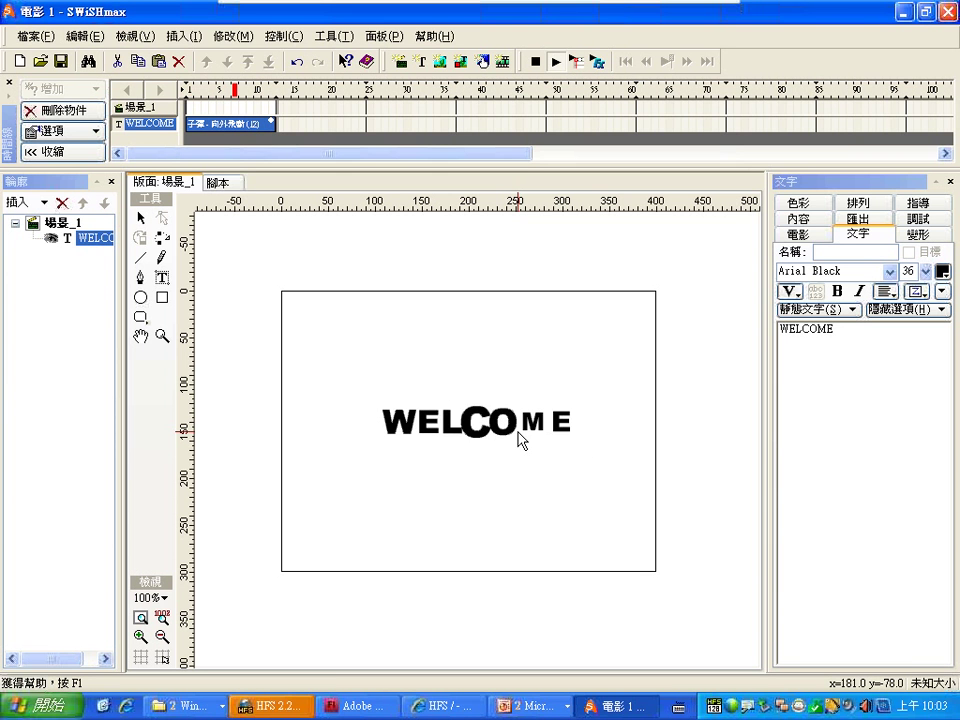
pyautogui.click(537, 62)
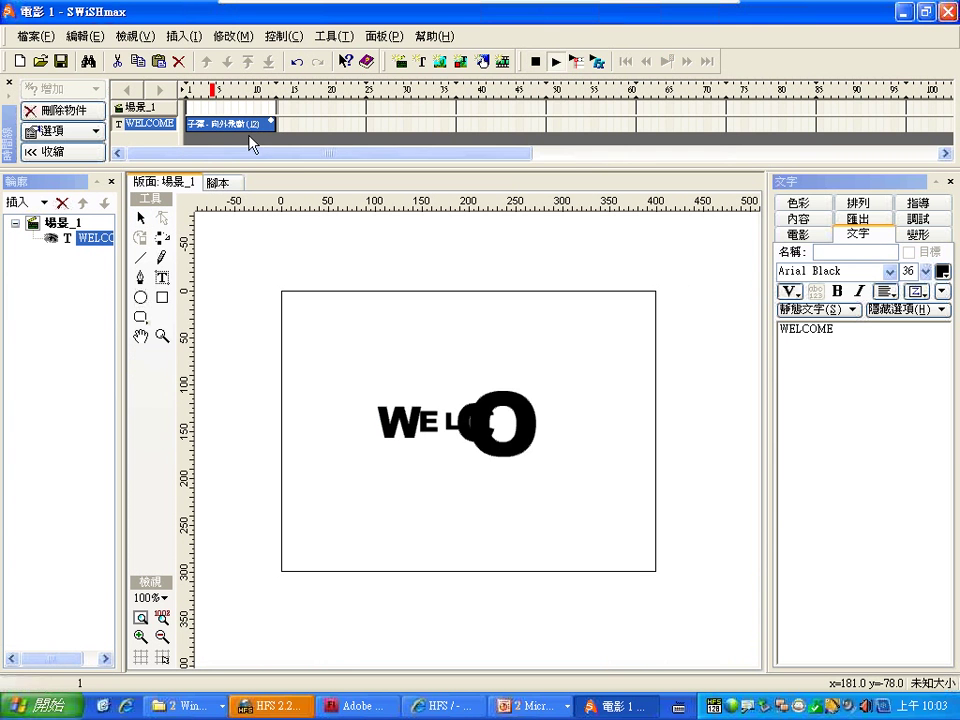
pyautogui.click(324, 123)
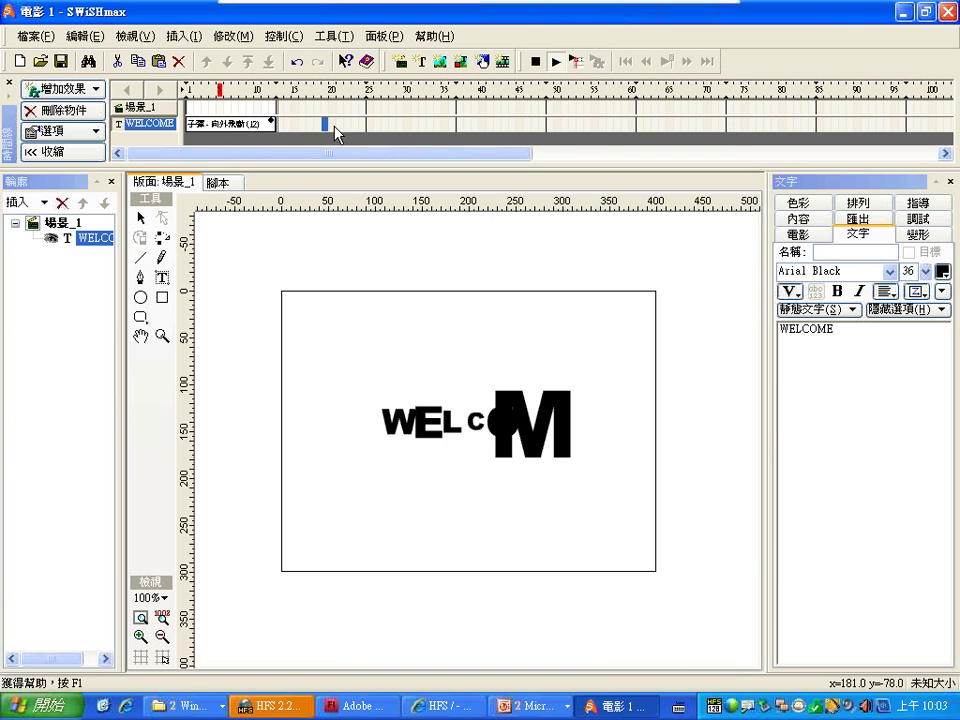
pyautogui.click(536, 62)
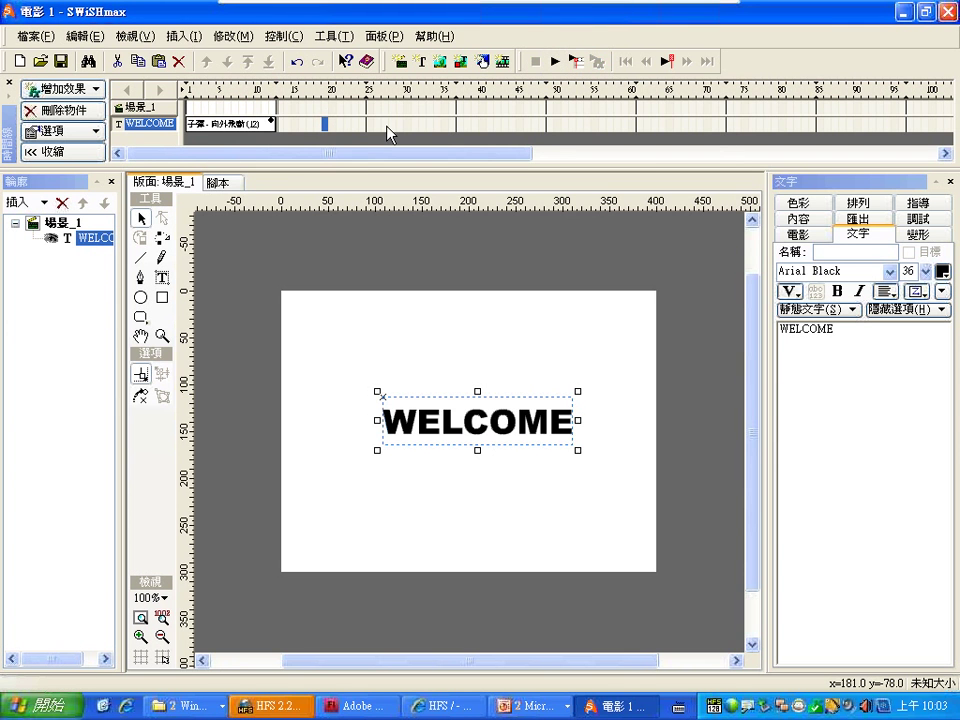
# - Add a 放置 effect to the WELCOME text at frame 25 and preview the movie
pyautogui.click(368, 123)
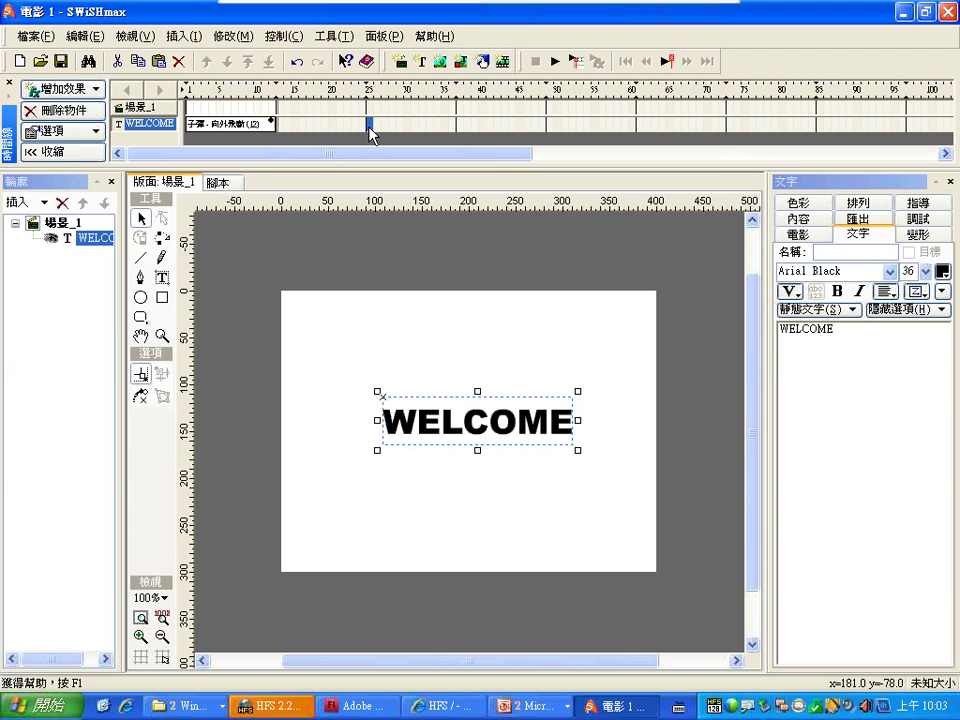
pyautogui.click(95, 88)
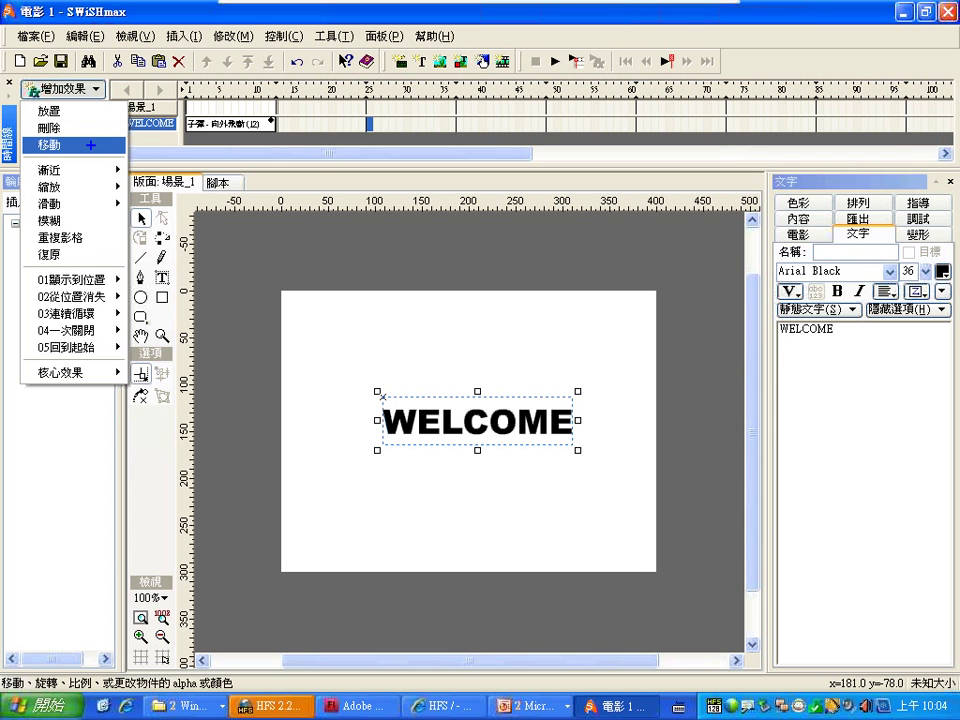
pyautogui.moveTo(303, 118); pyautogui.dragTo(337, 167)
pyautogui.moveTo(330, 104); pyautogui.dragTo(301, 150)
pyautogui.moveTo(272, 100)
pyautogui.mouseDown()
pyautogui.moveTo(276, 111)
pyautogui.moveTo(192, 104)
pyautogui.moveTo(202, 118)
pyautogui.mouseUp()
pyautogui.moveTo(382, 107)
pyautogui.mouseDown()
pyautogui.moveTo(380, 143)
pyautogui.moveTo(384, 124)
pyautogui.moveTo(278, 120)
pyautogui.moveTo(230, 92)
pyautogui.moveTo(205, 110)
pyautogui.moveTo(224, 74)
pyautogui.mouseUp()
pyautogui.press('Escape')
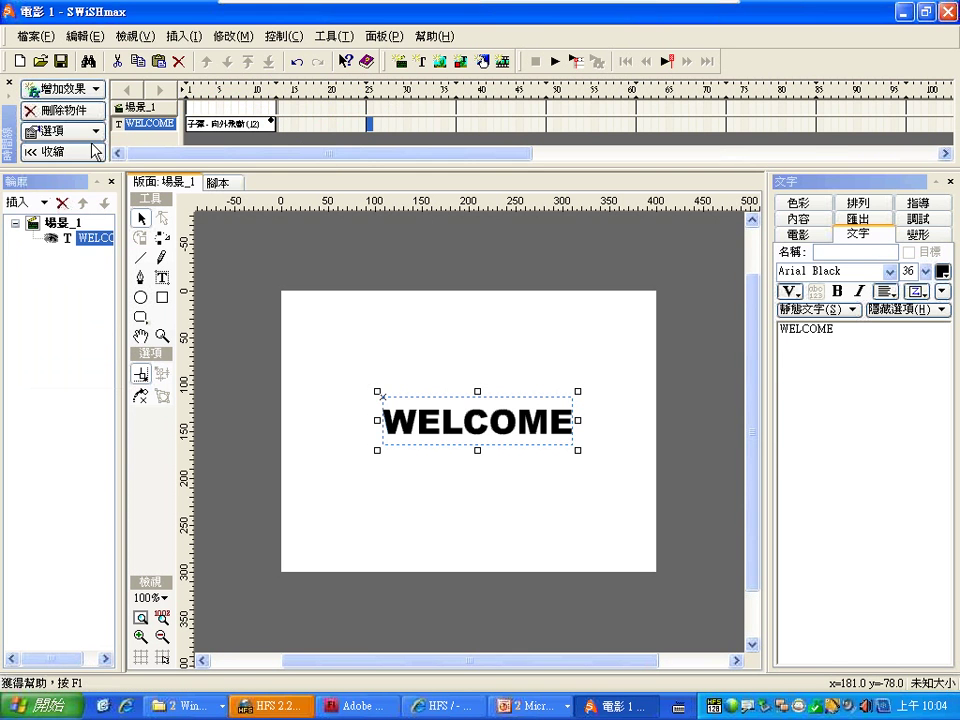
pyautogui.click(60, 130)
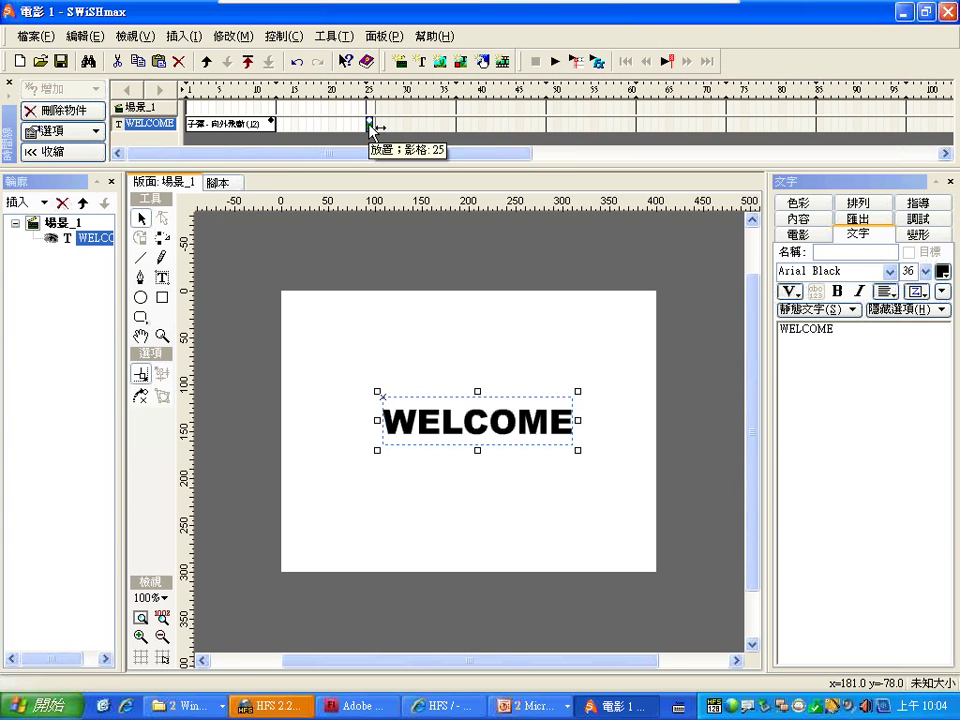
pyautogui.click(556, 62)
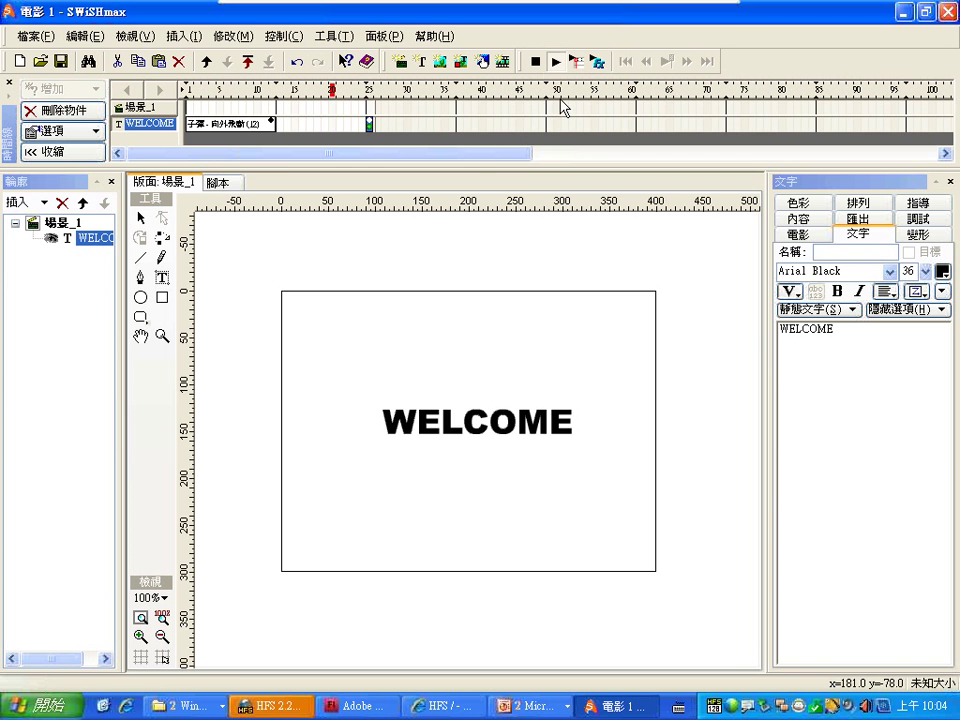
pyautogui.click(535, 61)
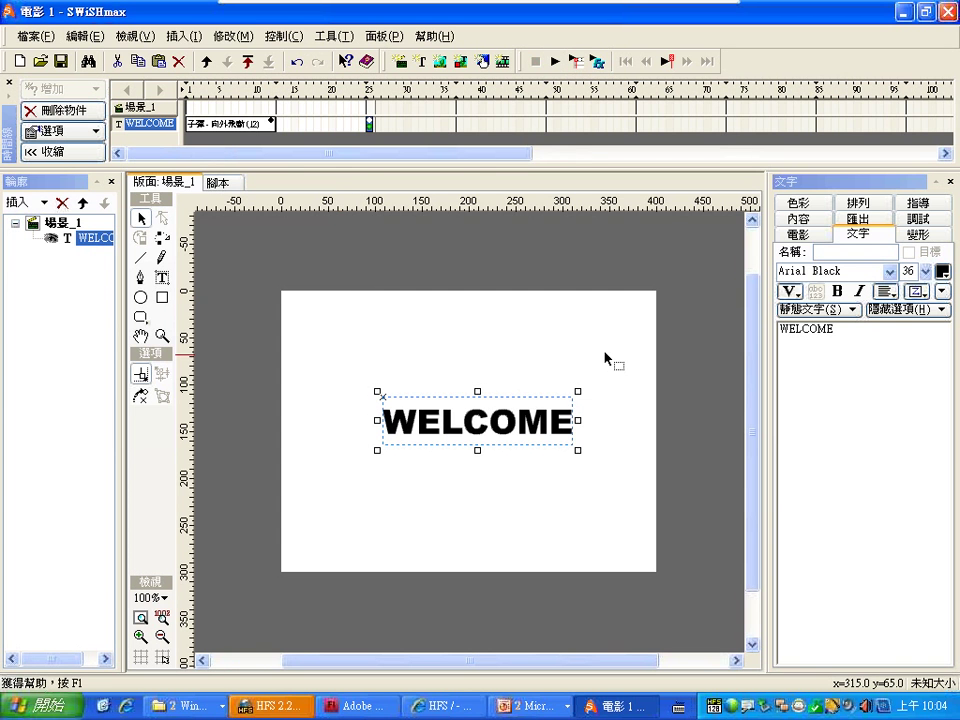
# - Replace the WELCOME text with 歡迎光臨 using the Chinese input method
pyautogui.moveTo(859, 328); pyautogui.dragTo(706, 345)
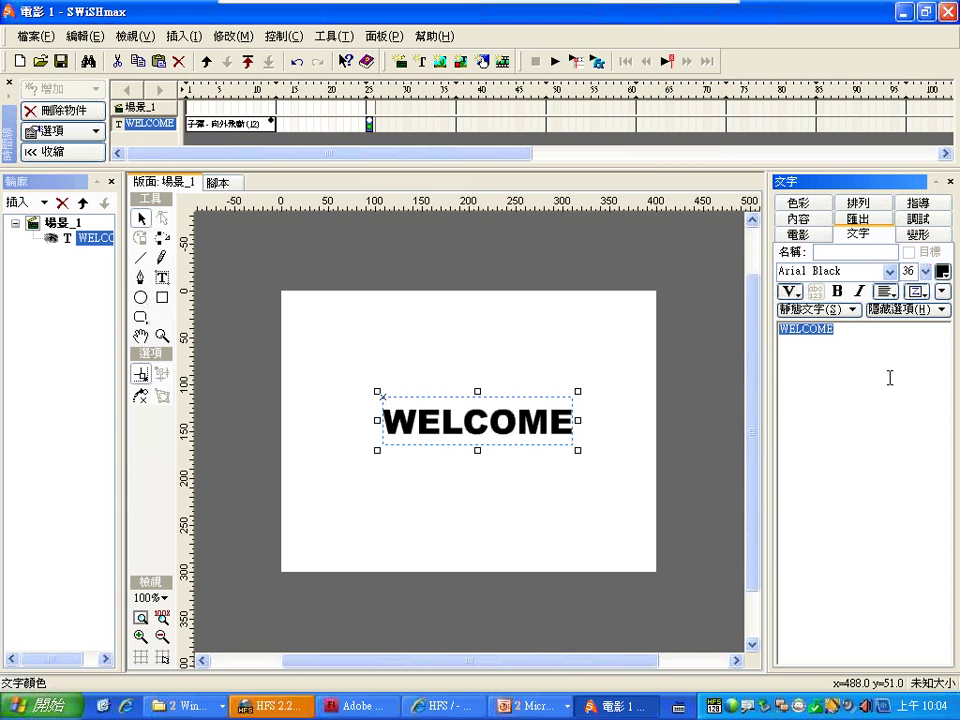
pyautogui.click(874, 347)
pyautogui.moveTo(797, 328); pyautogui.dragTo(765, 332)
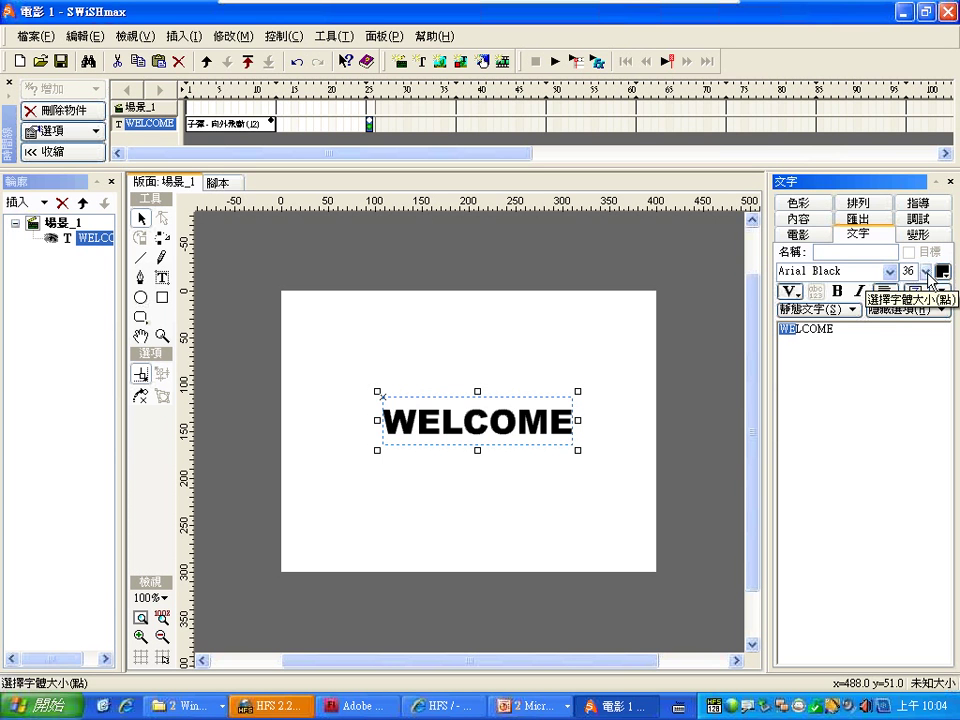
pyautogui.doubleClick(852, 327)
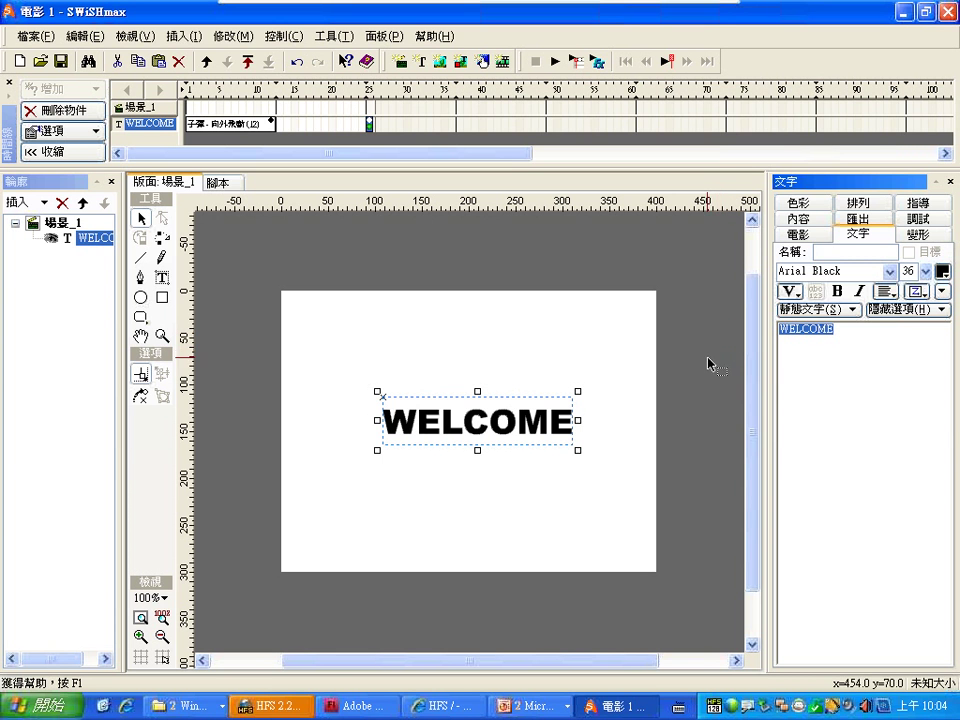
pyautogui.click(675, 700)
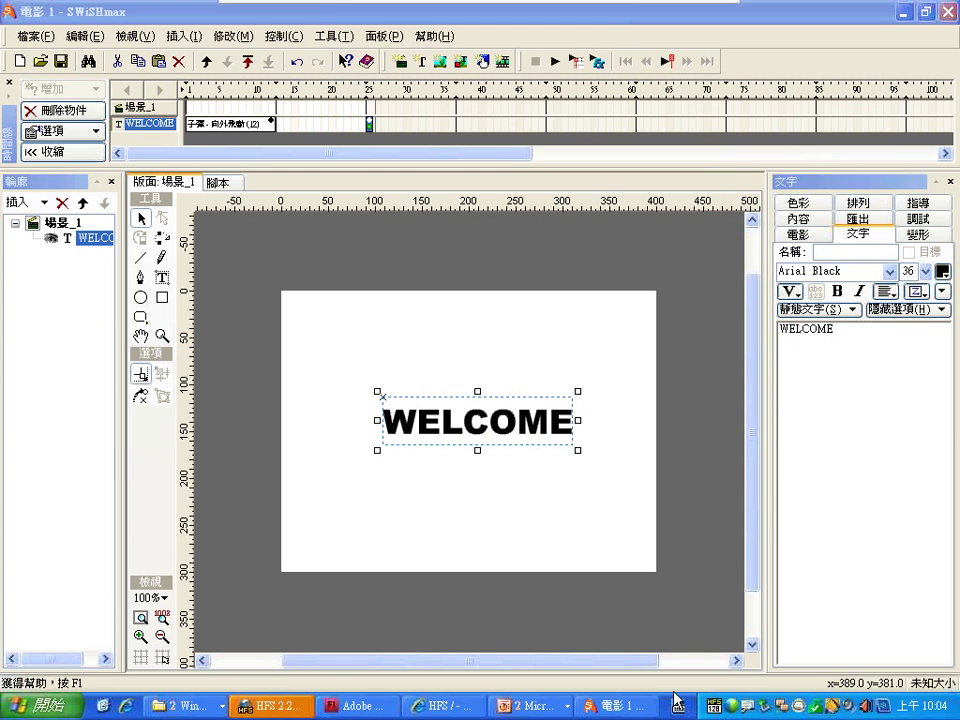
pyautogui.click(692, 654)
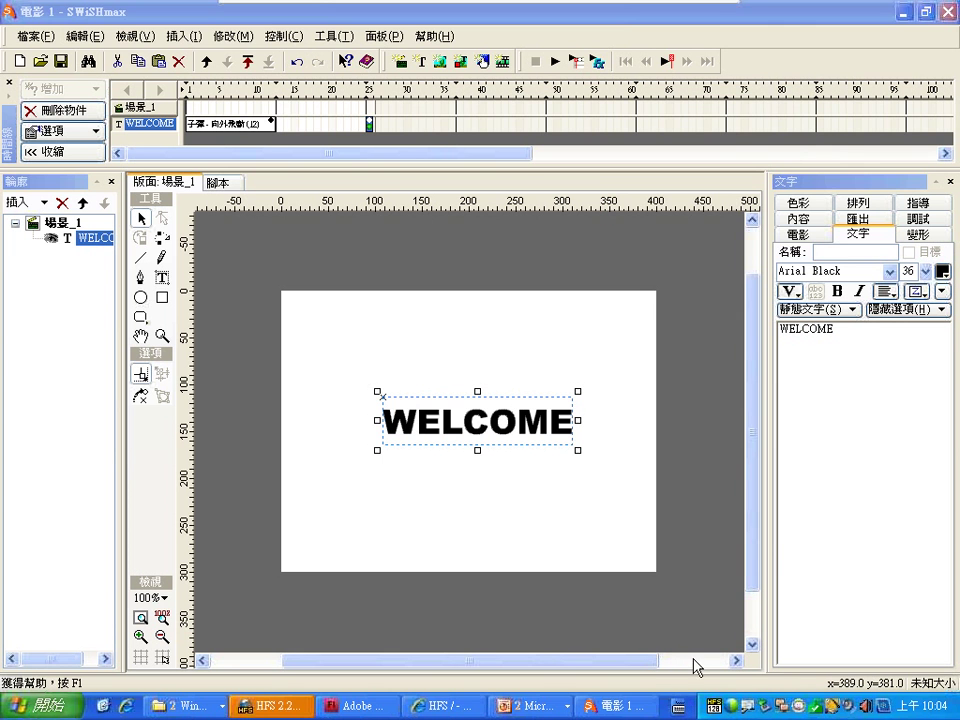
pyautogui.click(845, 337)
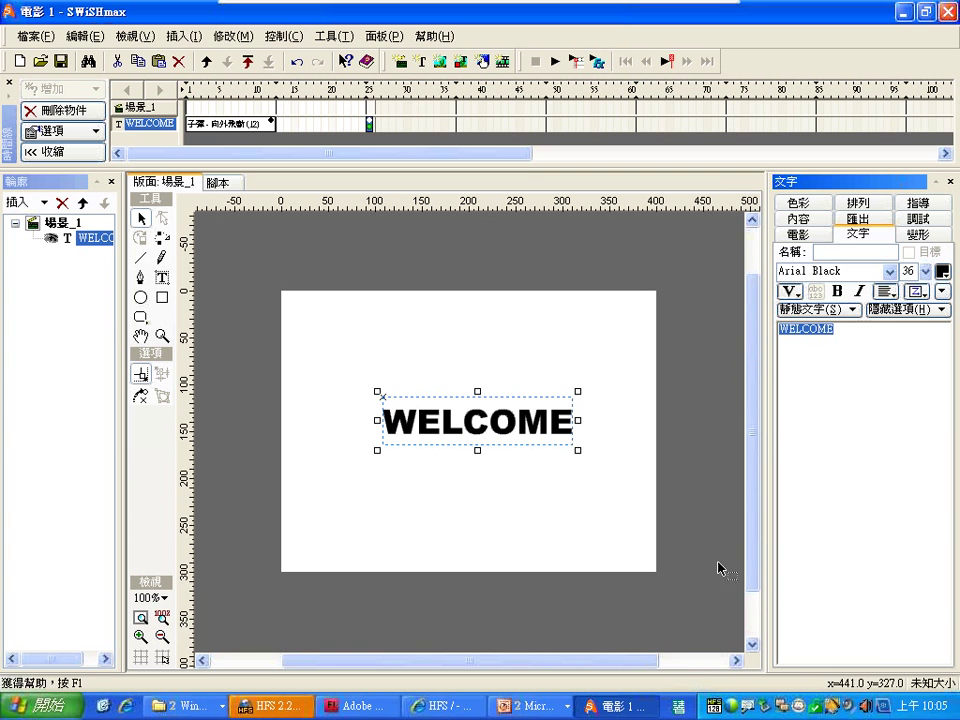
pyautogui.click(713, 706)
pyautogui.click(713, 655)
pyautogui.write('roo')
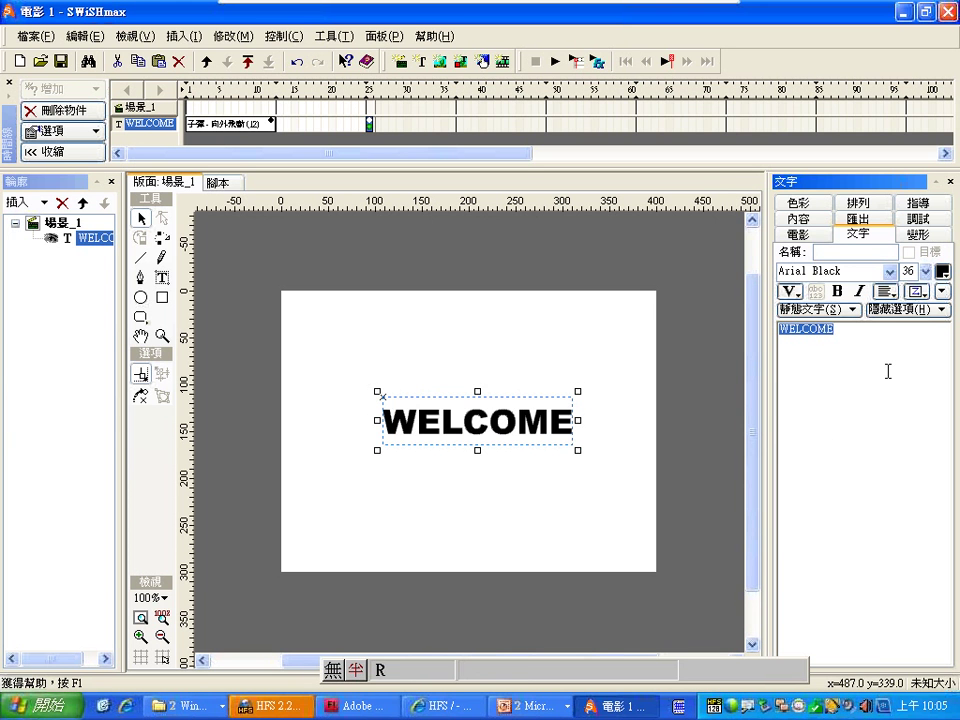
pyautogui.press('space')
pyautogui.write('fp')
pyautogui.press('space')
pyautogui.write('se')
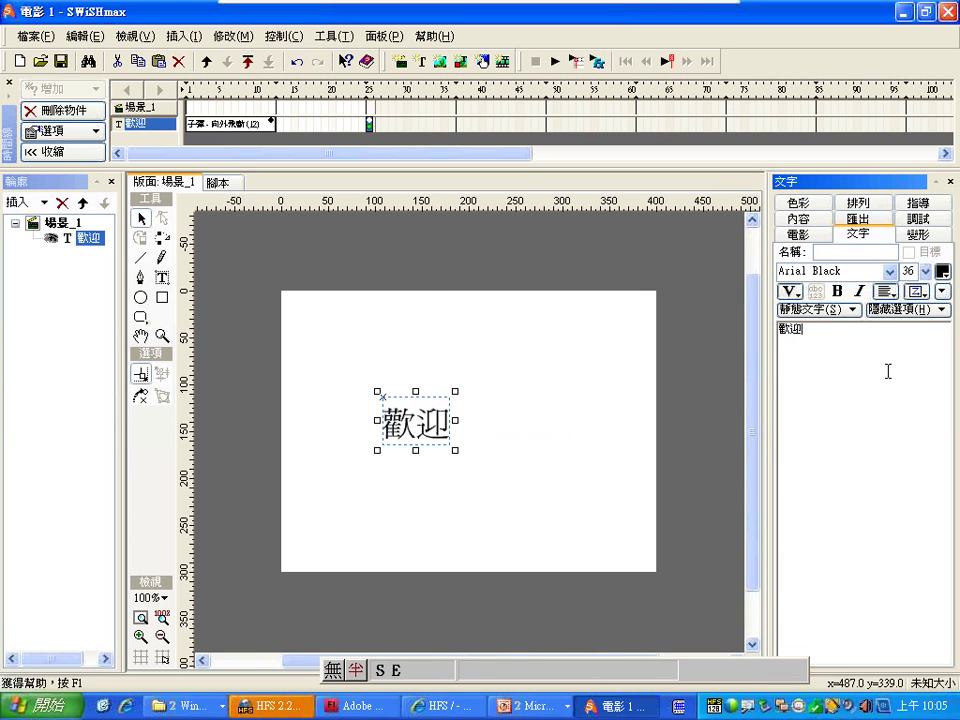
pyautogui.press('space')
pyautogui.write('rvf')
pyautogui.press('BackSpace')
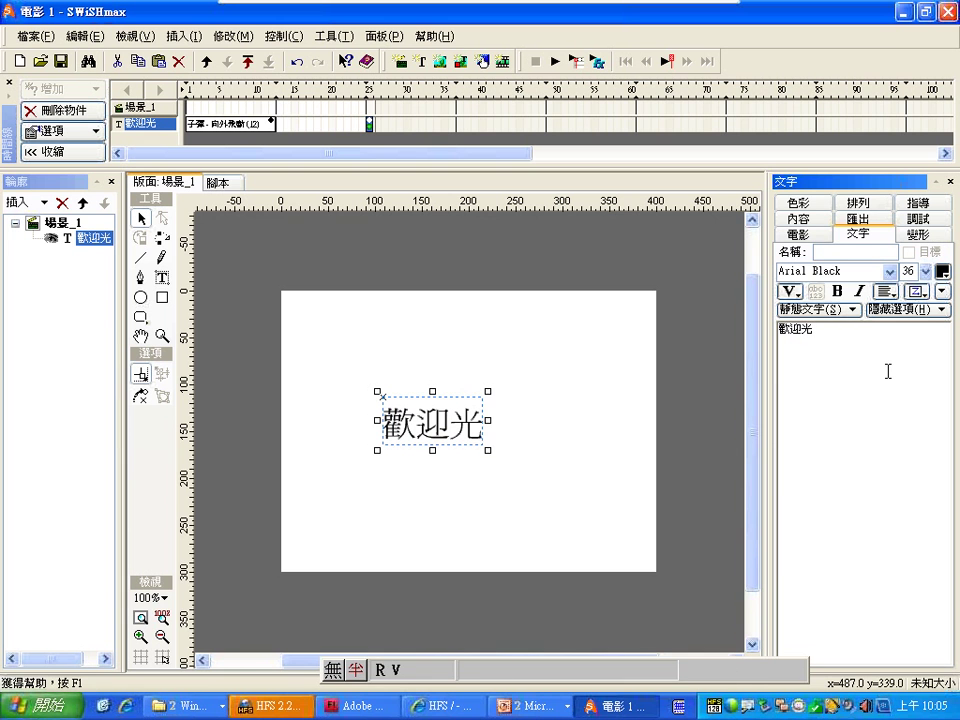
pyautogui.press('space')
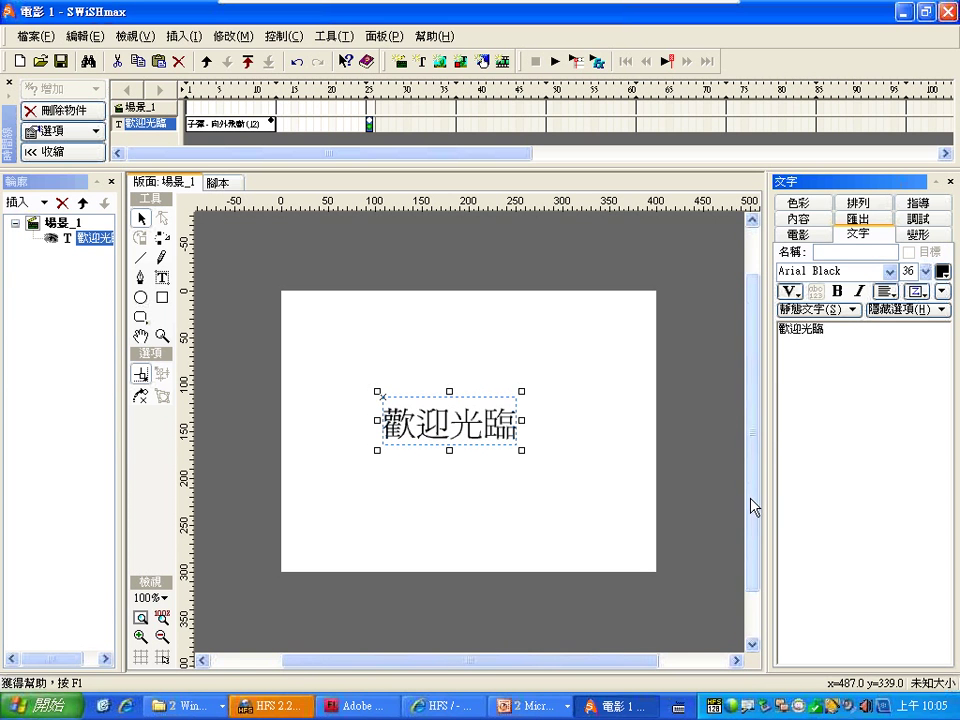
# - Set the font size of the 歡迎光臨 text to 72 and preview the movie
pyautogui.click(925, 271)
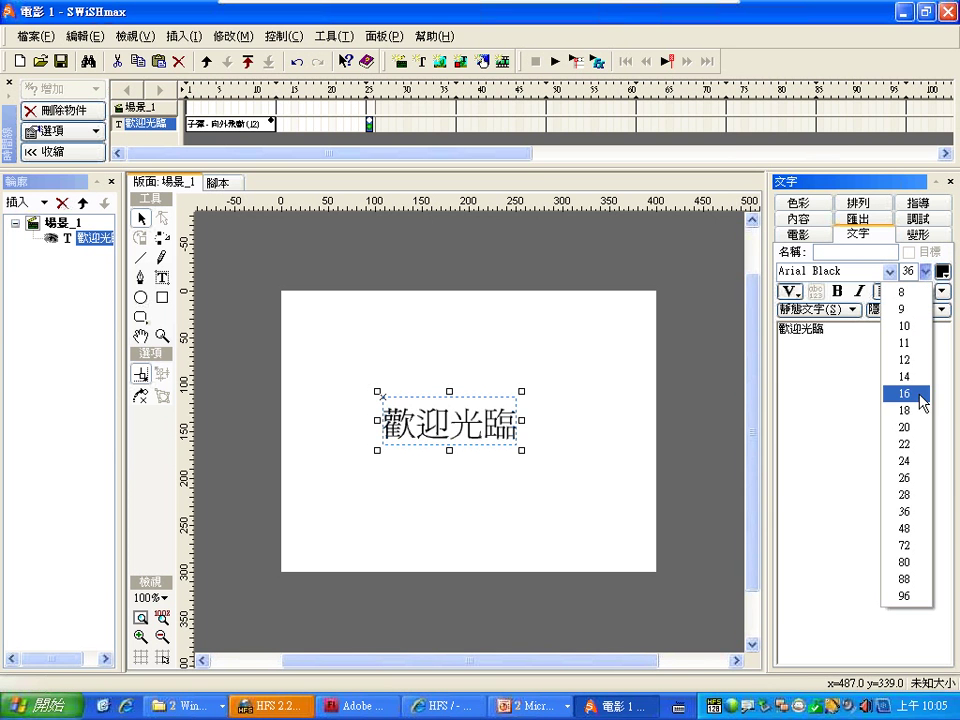
pyautogui.click(903, 545)
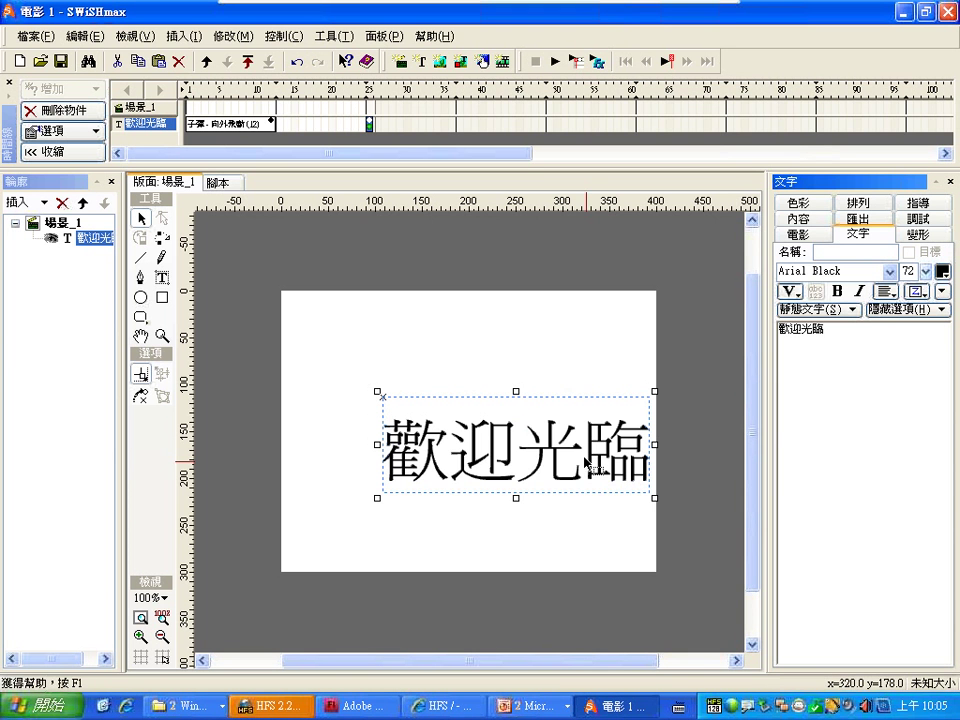
pyautogui.hotkey('ctrl', 'Return')
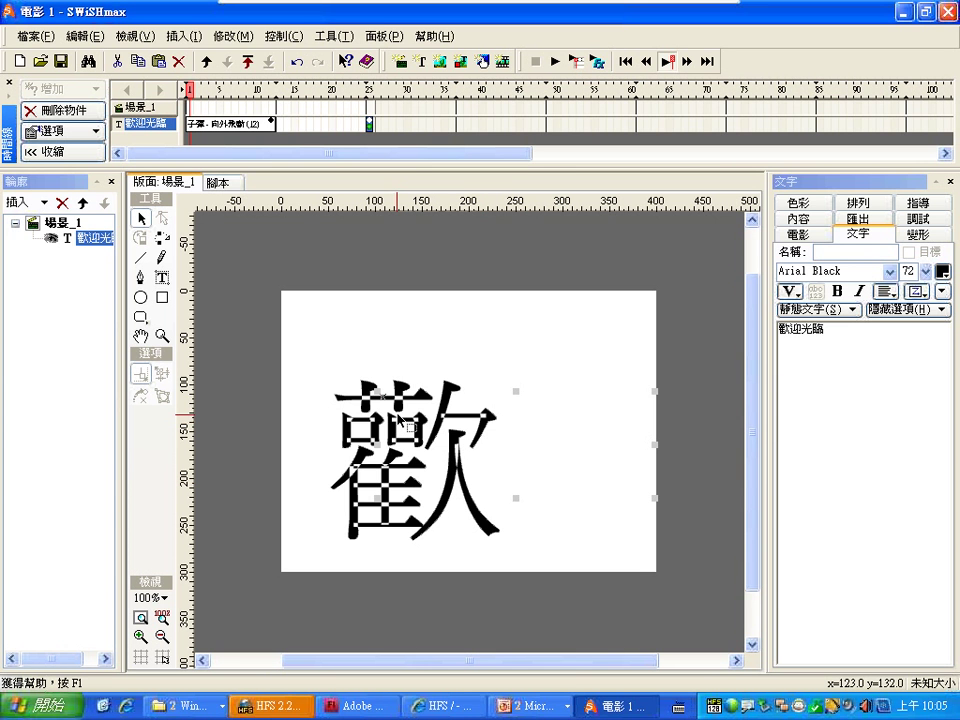
pyautogui.click(555, 61)
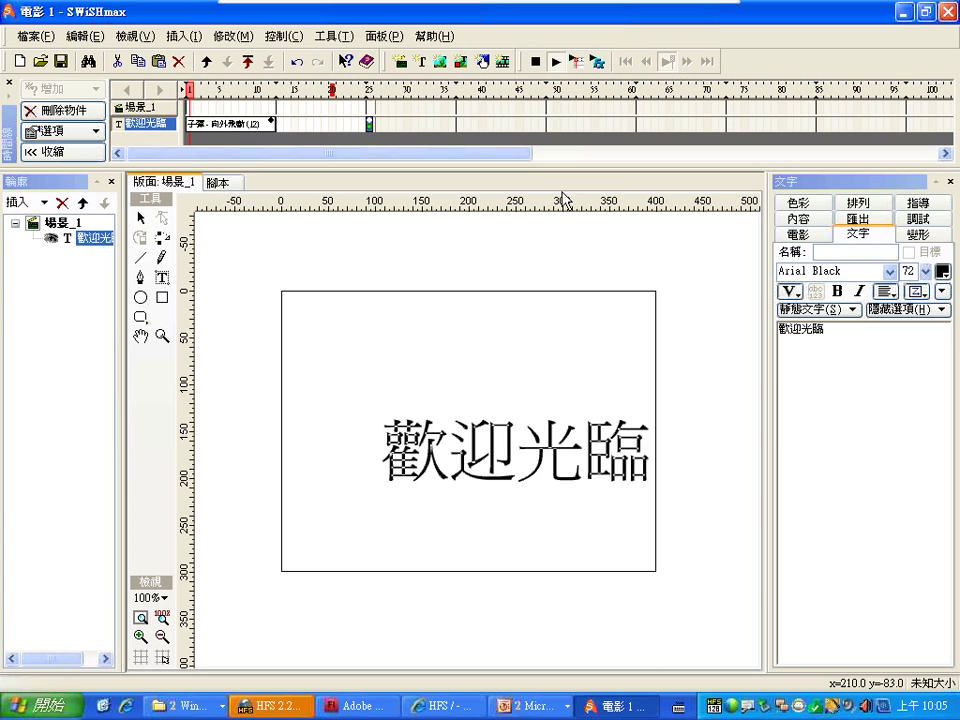
pyautogui.click(536, 64)
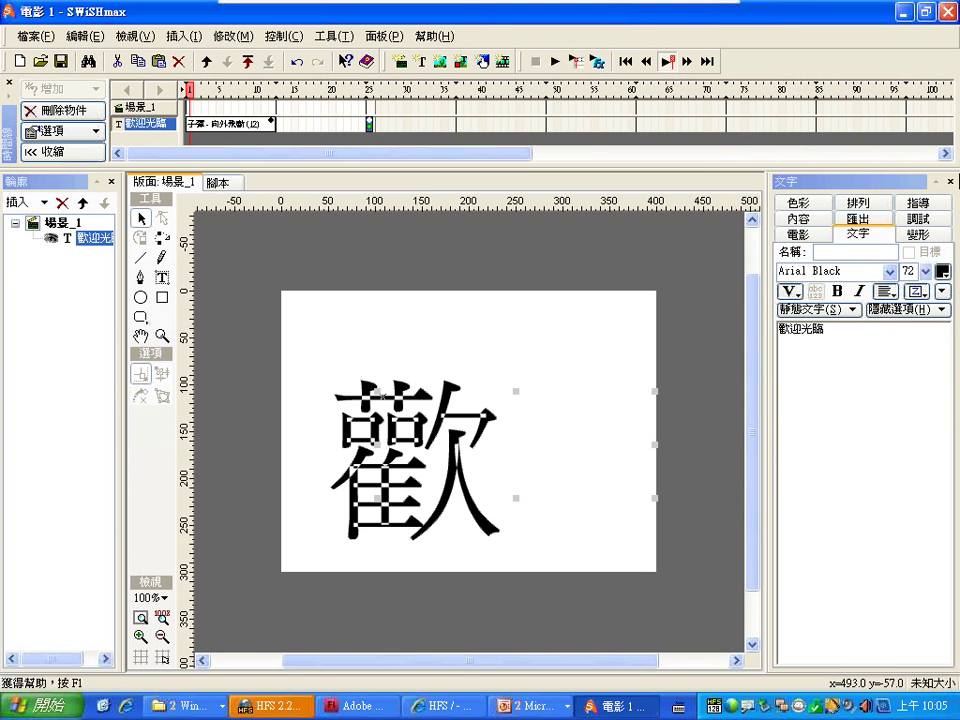
# - Change the font of the 歡迎光臨 text to 華康中黑體 and preview the movie
pyautogui.click(921, 11)
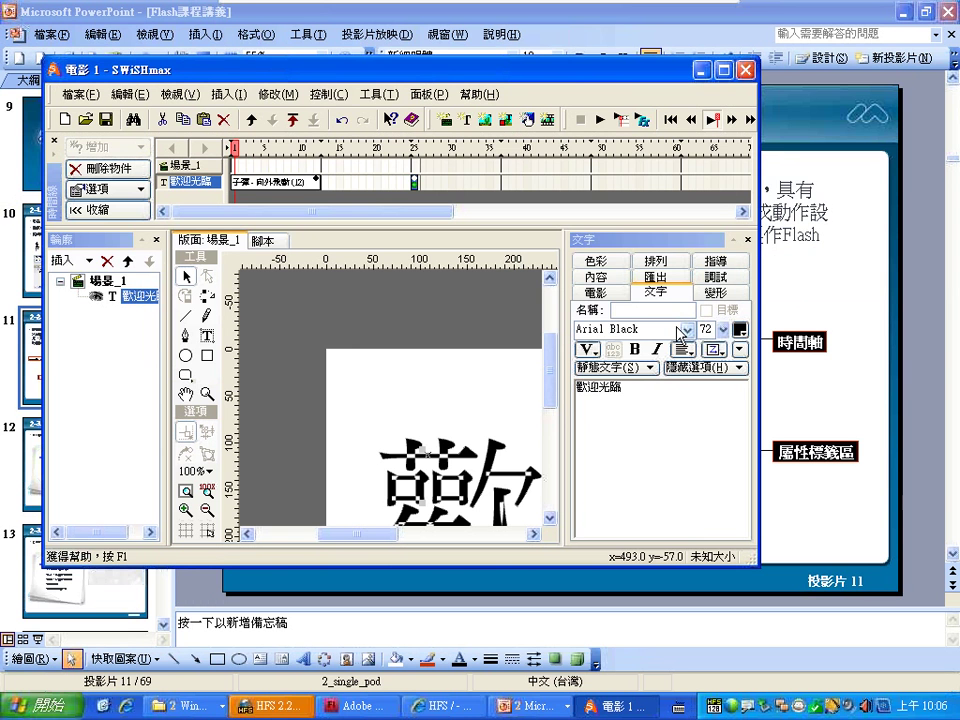
pyautogui.click(687, 329)
pyautogui.moveTo(785, 352)
pyautogui.mouseDown()
pyautogui.moveTo(787, 432)
pyautogui.moveTo(786, 352)
pyautogui.mouseUp()
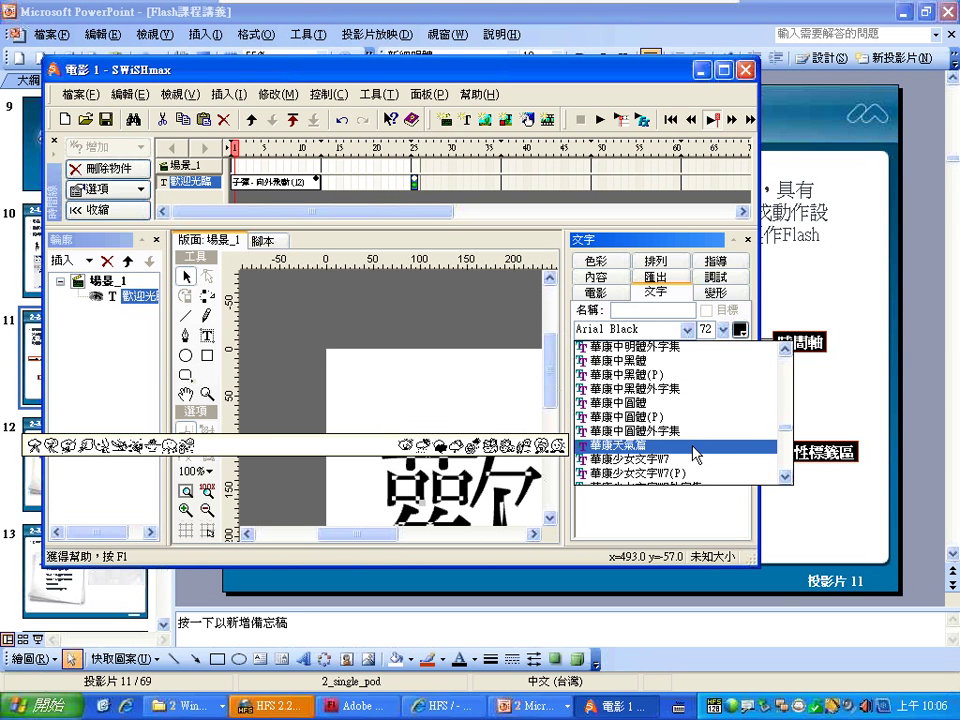
pyautogui.click(680, 362)
pyautogui.click(733, 72)
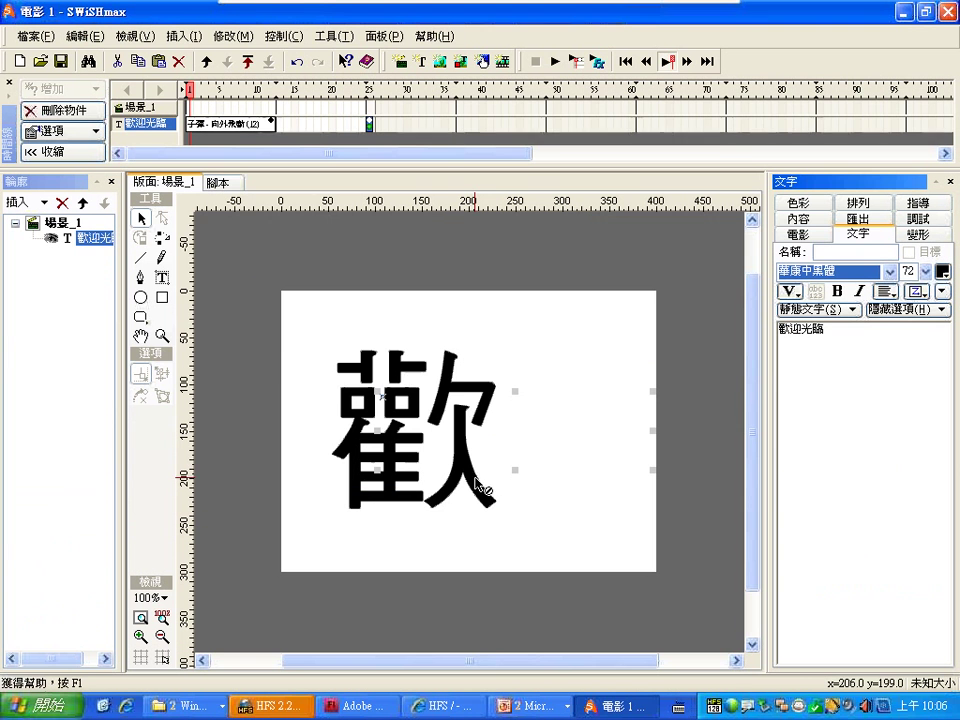
pyautogui.click(556, 68)
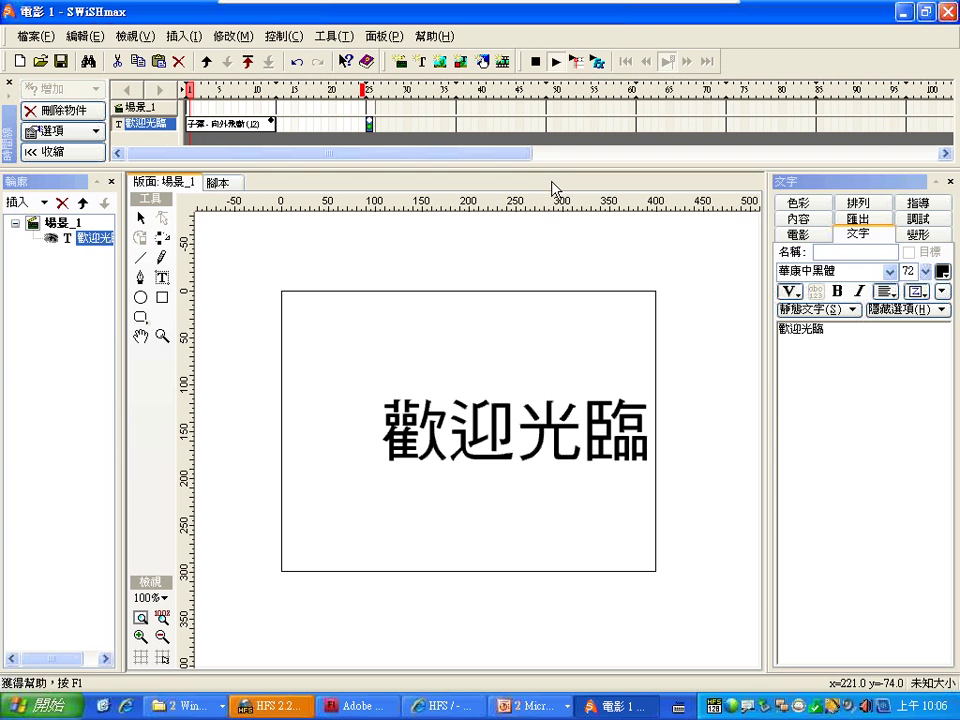
pyautogui.click(538, 63)
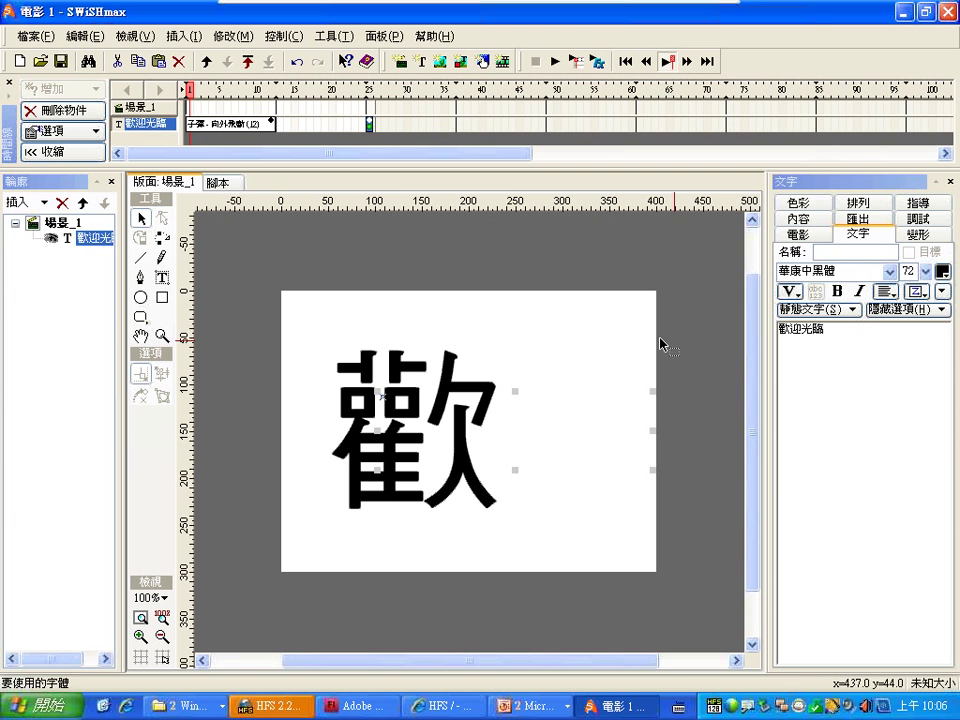
# - Export the movie to the desktop (桌面) as a Shockwave Flash SWF file named 電影 1
pyautogui.click(407, 124)
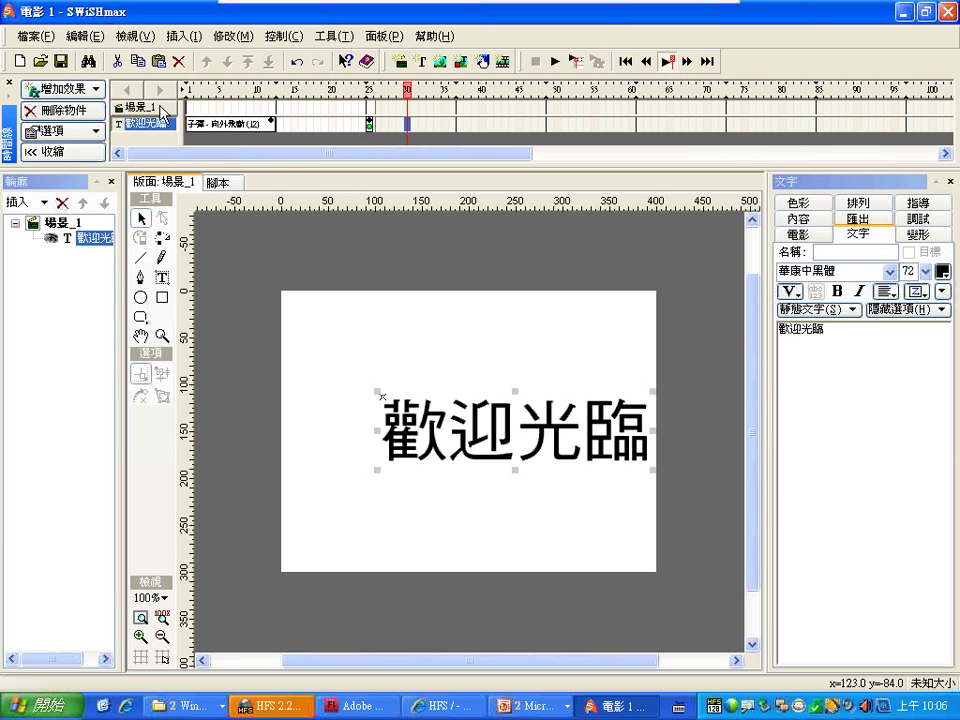
pyautogui.click(43, 36)
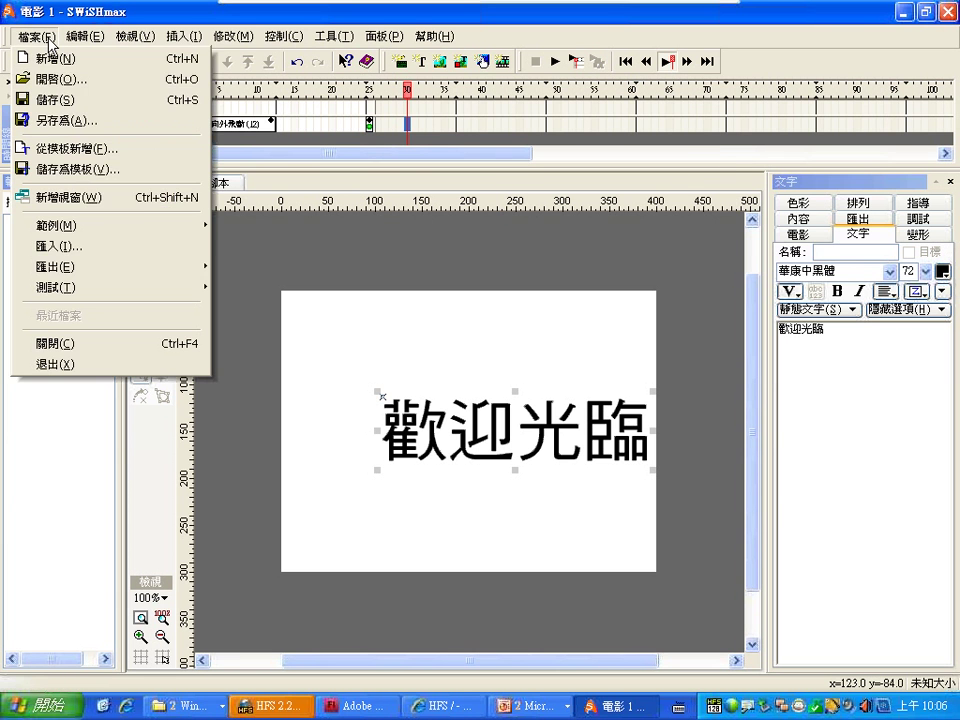
pyautogui.moveTo(146, 275)
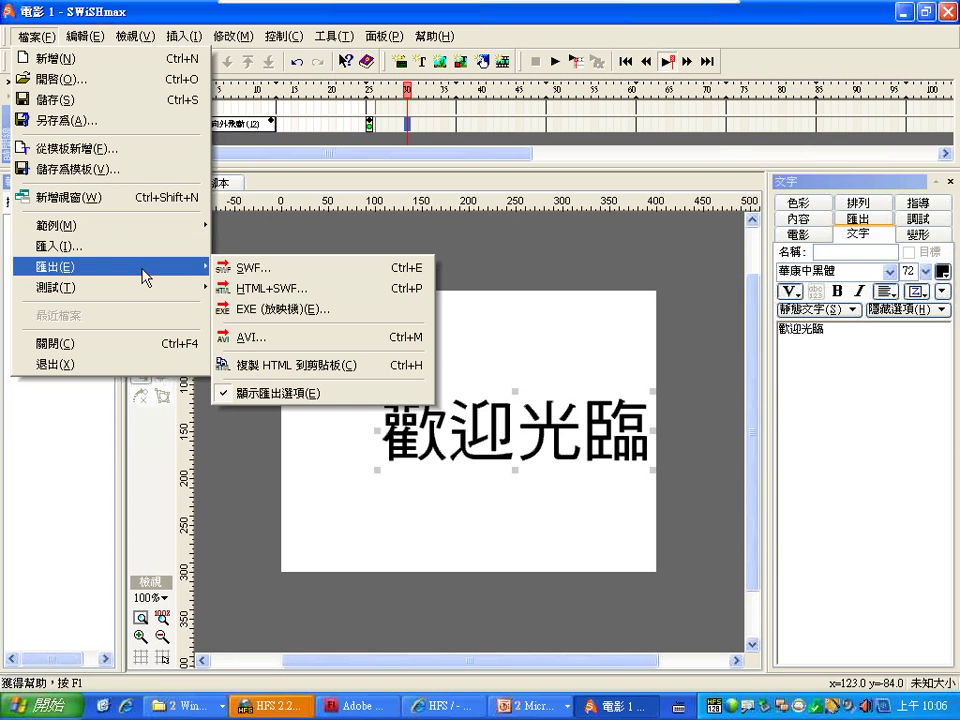
pyautogui.click(220, 268)
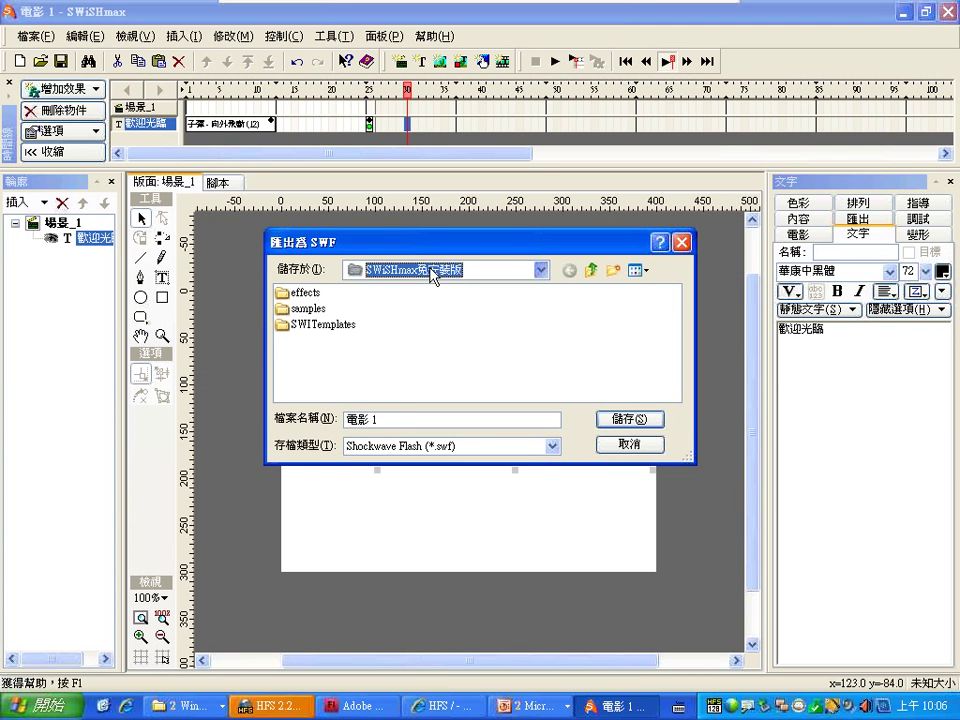
pyautogui.click(432, 270)
pyautogui.click(380, 286)
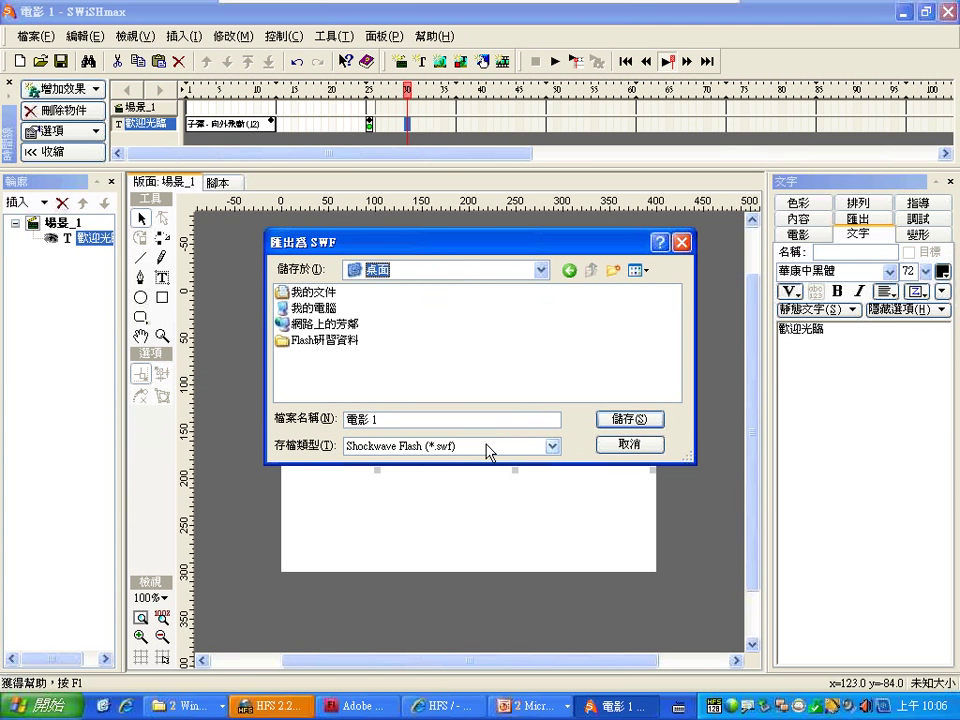
pyautogui.click(628, 419)
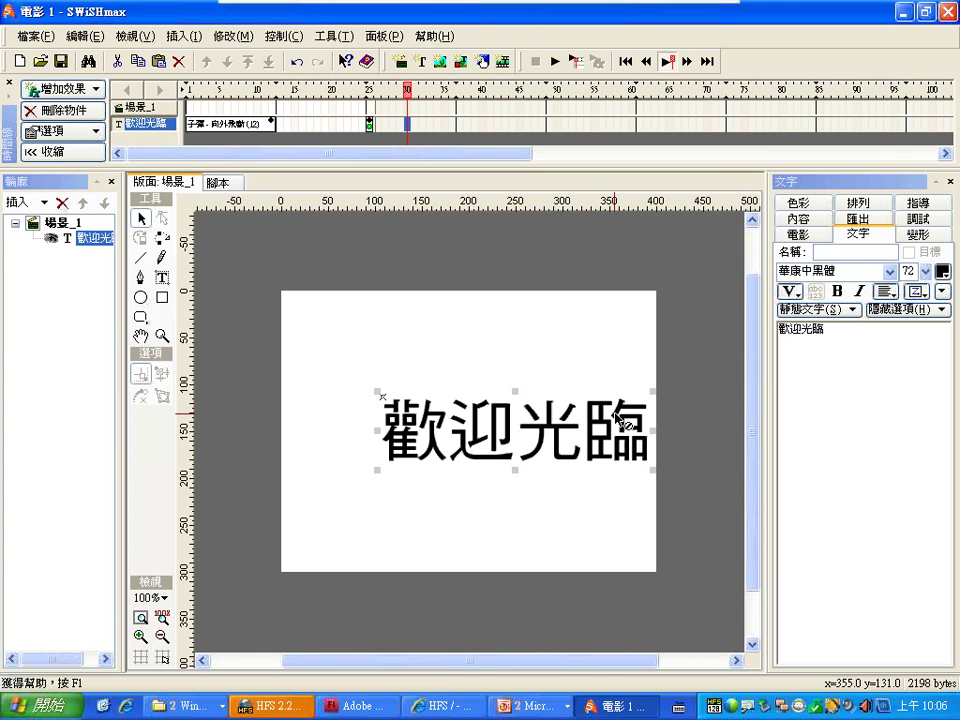
# - Play the exported 電影 1 SWF file from the desktop and open its file properties
pyautogui.click(105, 708)
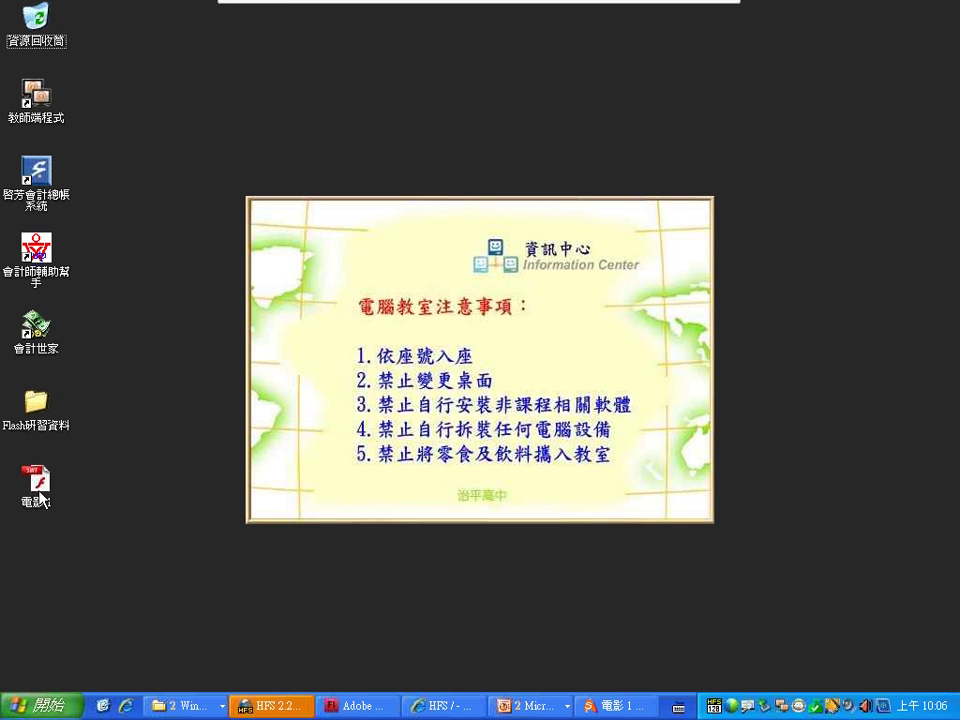
pyautogui.doubleClick(40, 498)
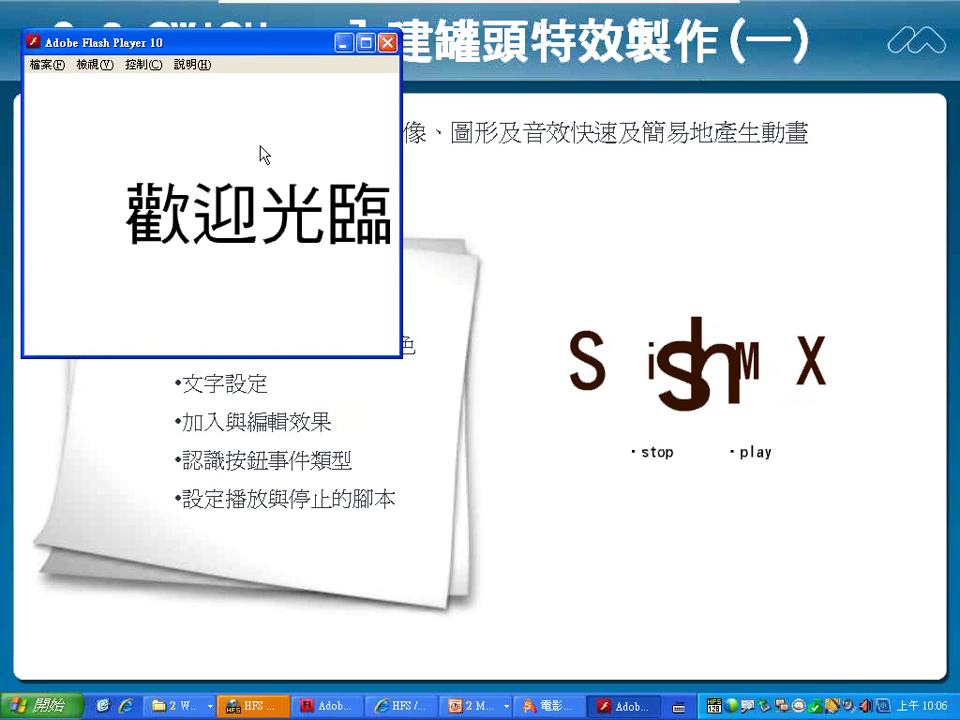
pyautogui.click(236, 505)
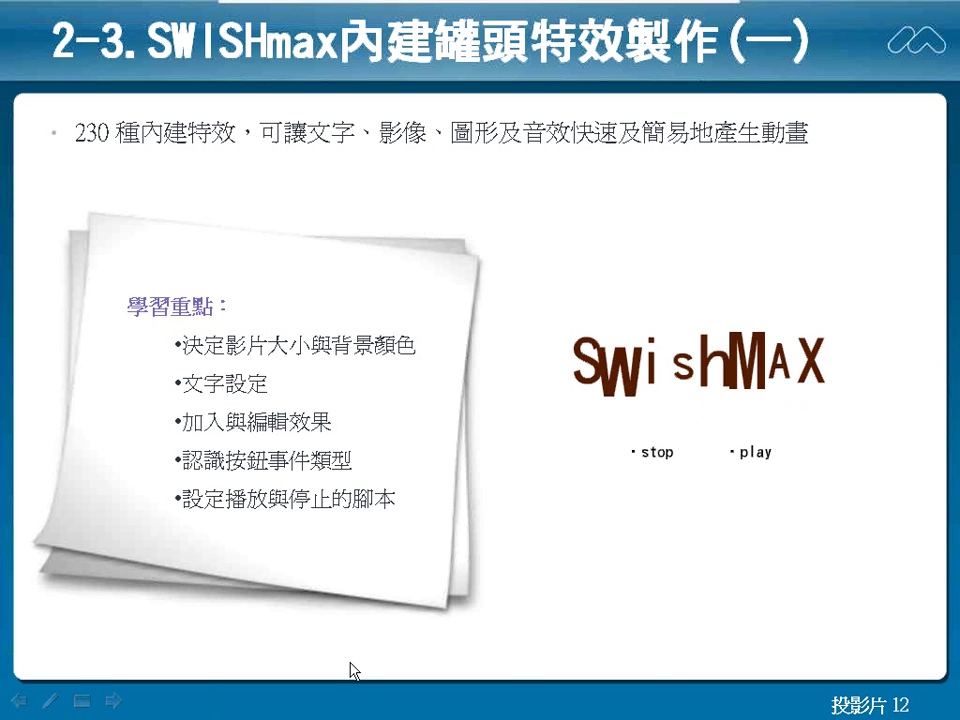
pyautogui.press('Escape')
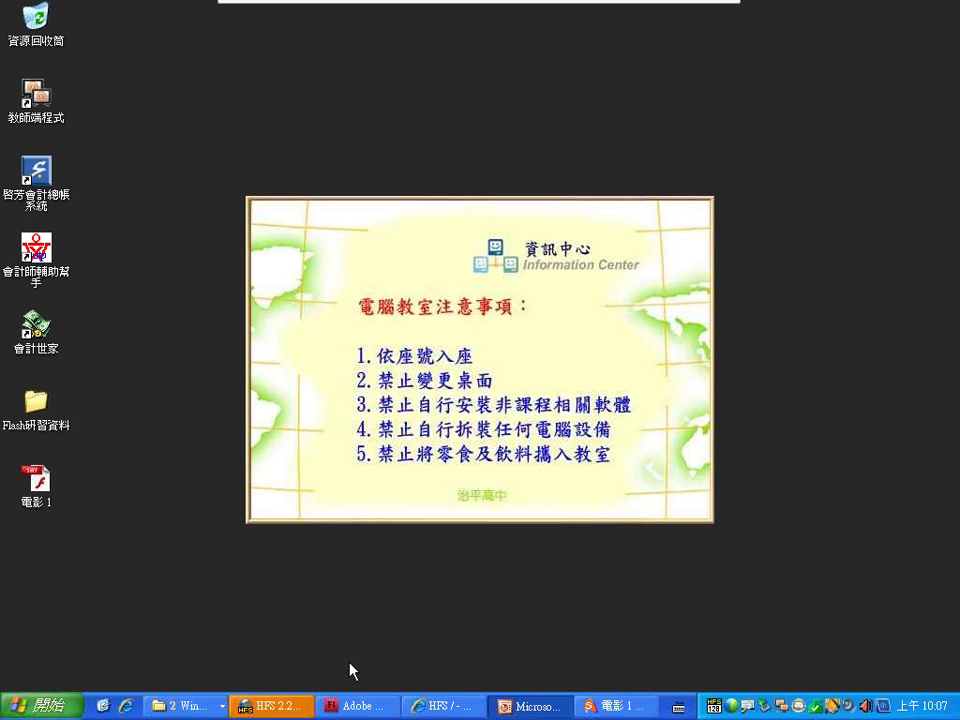
pyautogui.rightClick(55, 478)
pyautogui.click(75, 472)
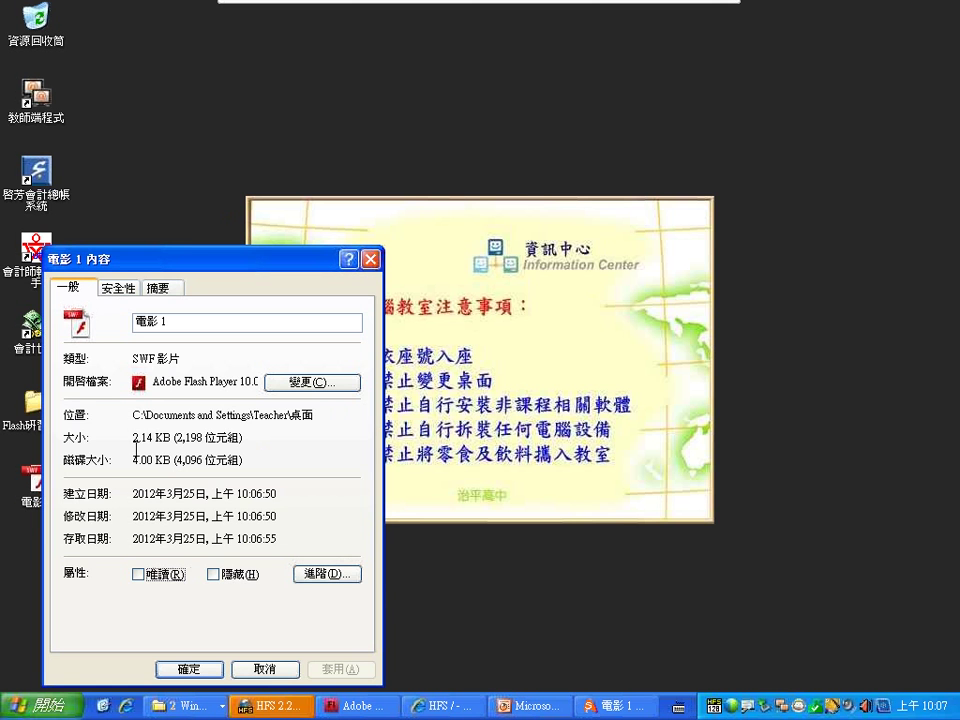